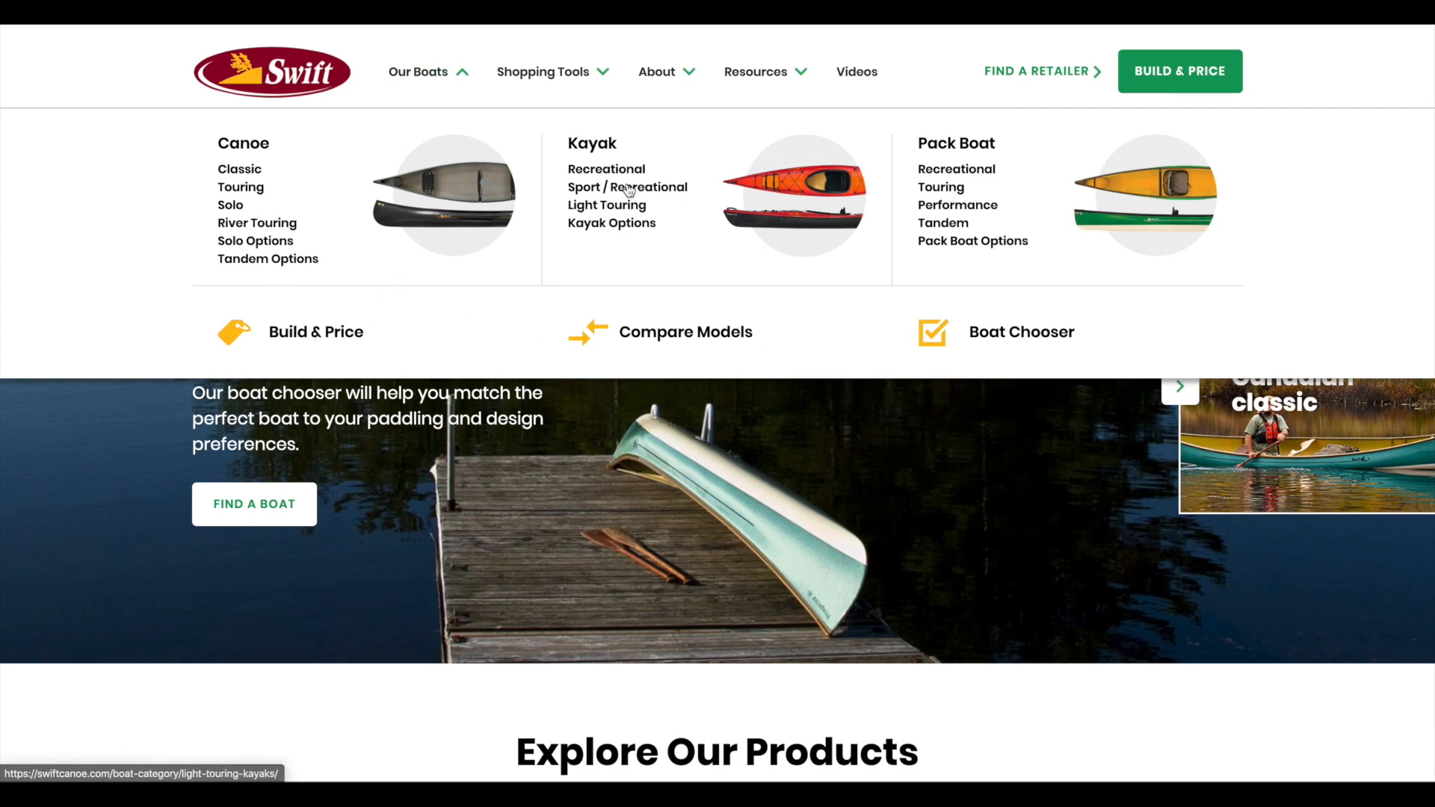
# Step: Show the Shopping Tools dropdown in the site's top navigation
pyautogui.moveTo(570, 80)
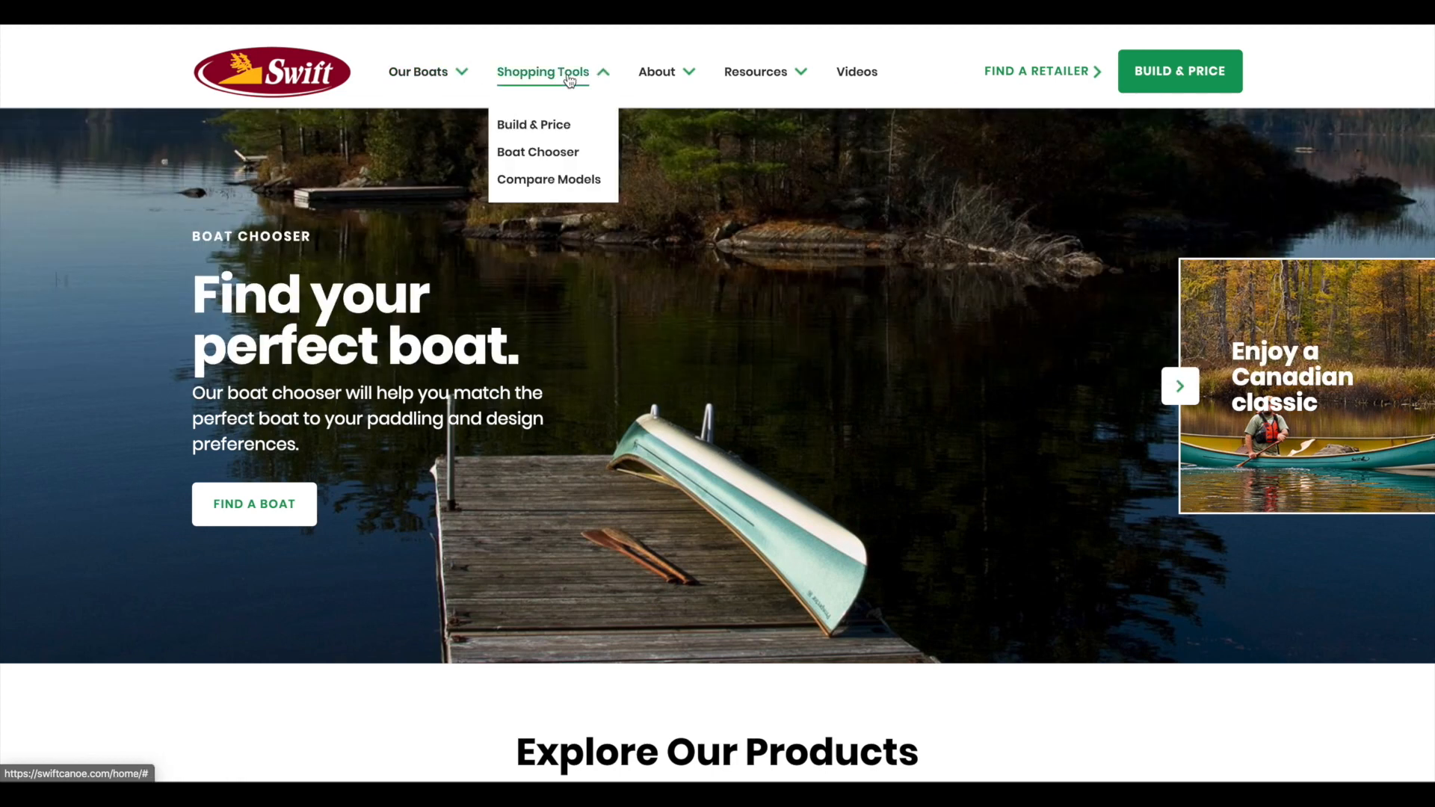
# Step: Start the Boat Chooser with Canoe as the boat type and Tandem paddlers
pyautogui.click(543, 158)
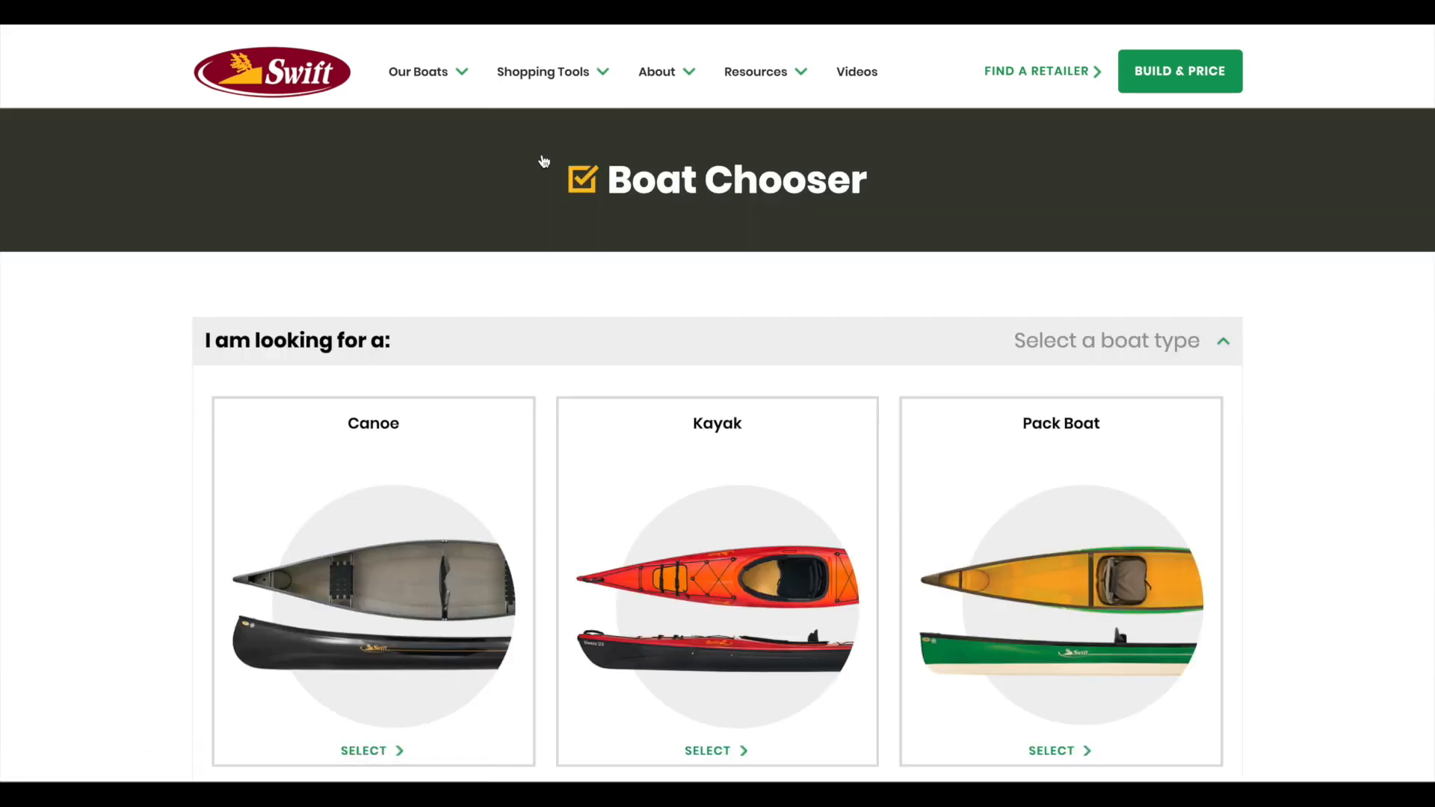
pyautogui.scroll(-3, 543, 160)
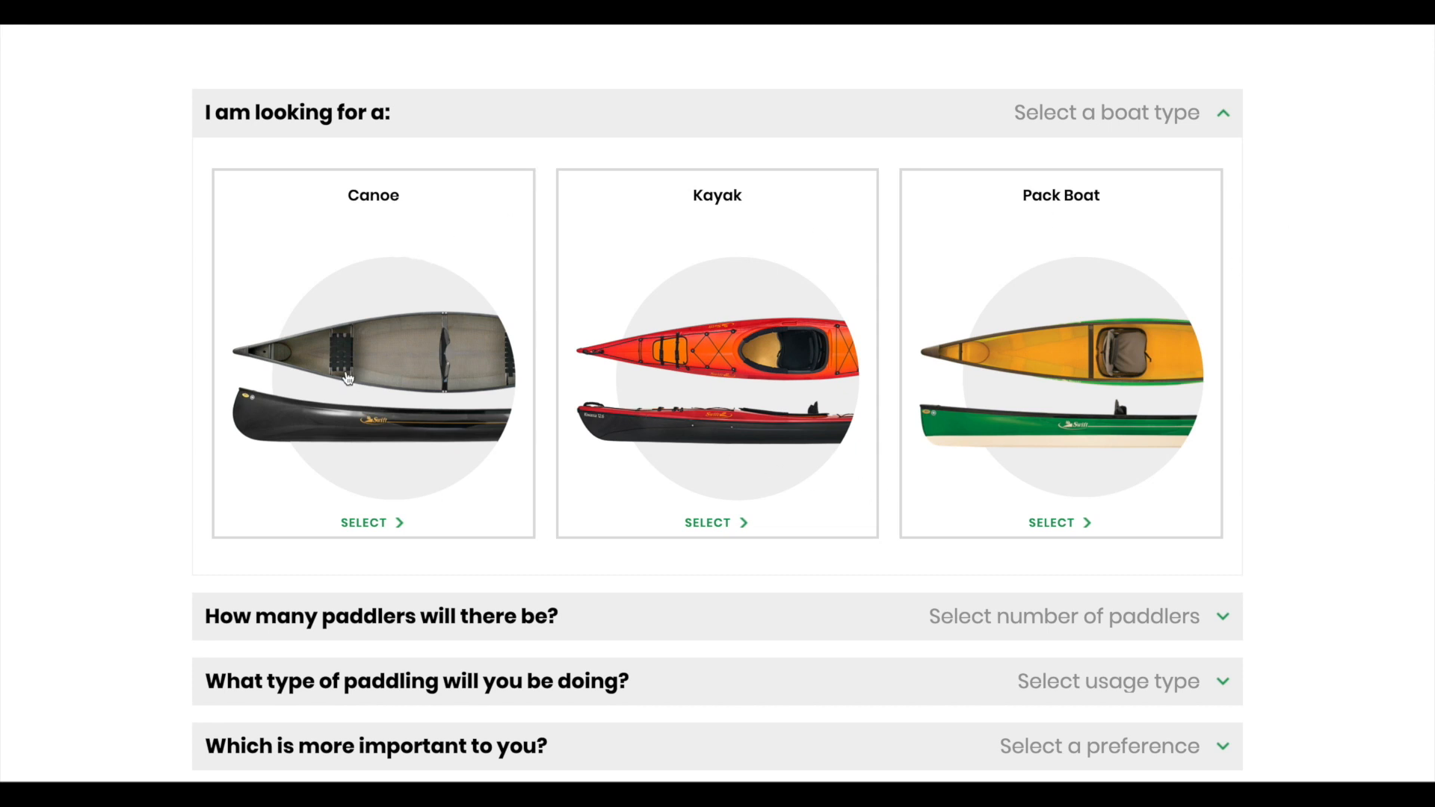
pyautogui.click(409, 346)
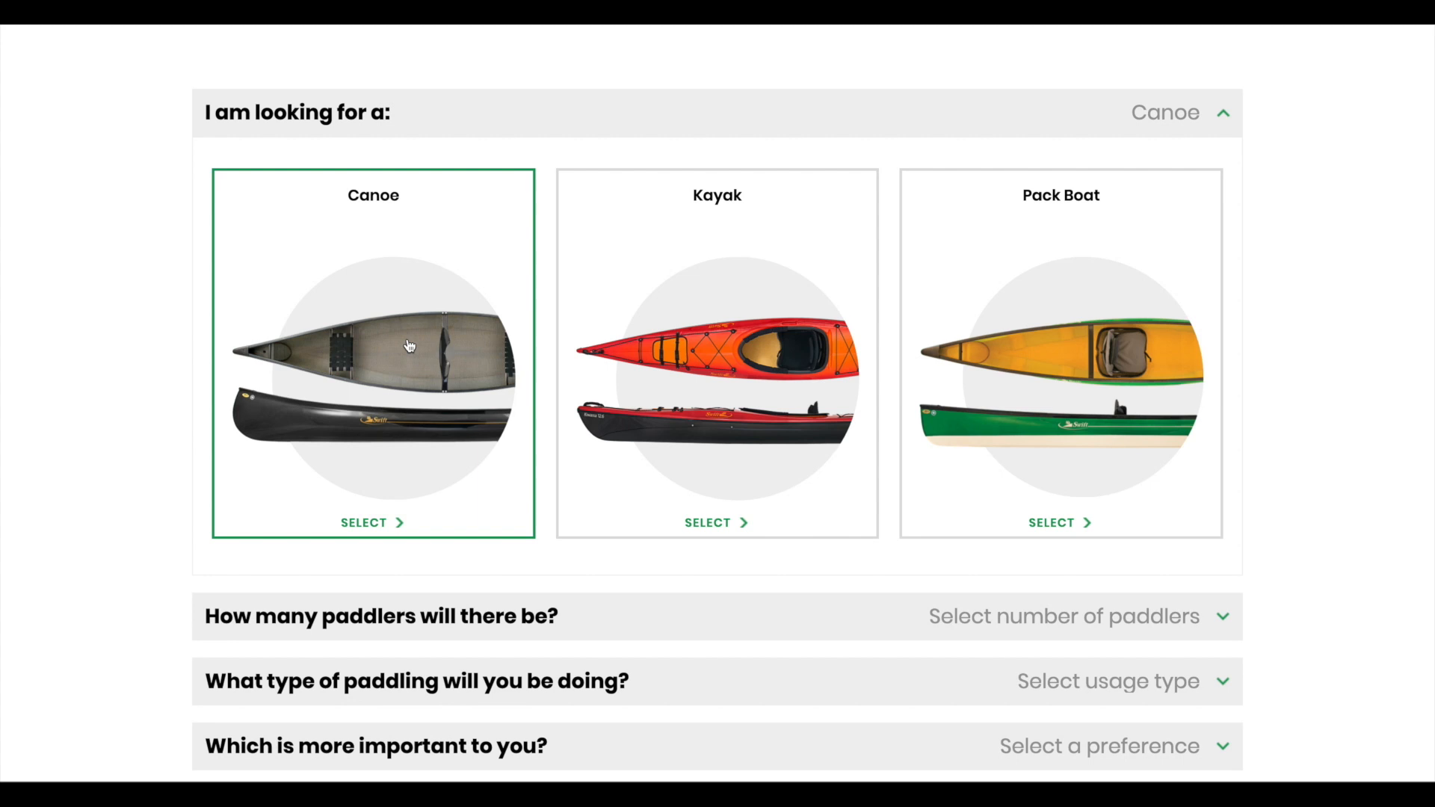
pyautogui.scroll(-3, 409, 346)
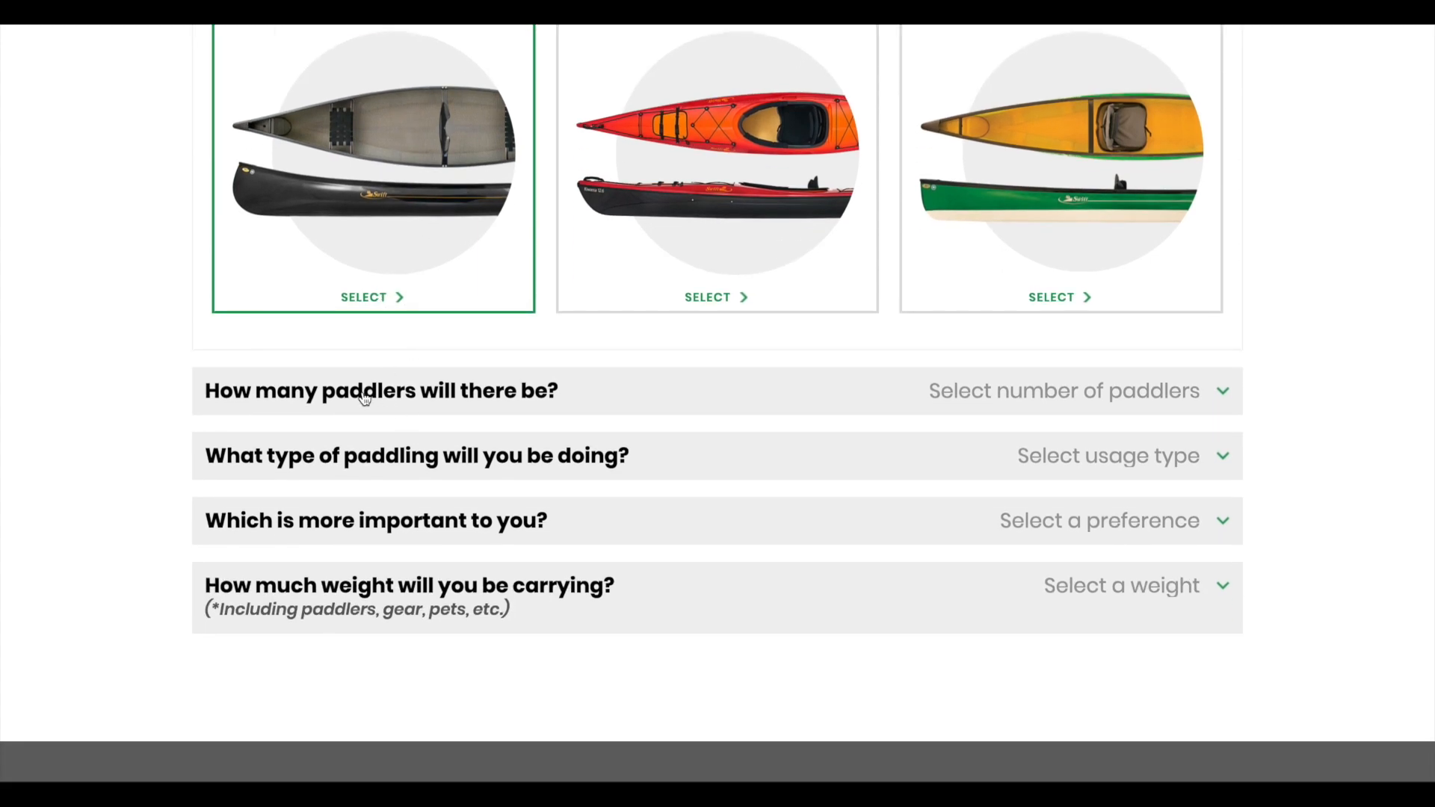
pyautogui.click(1036, 395)
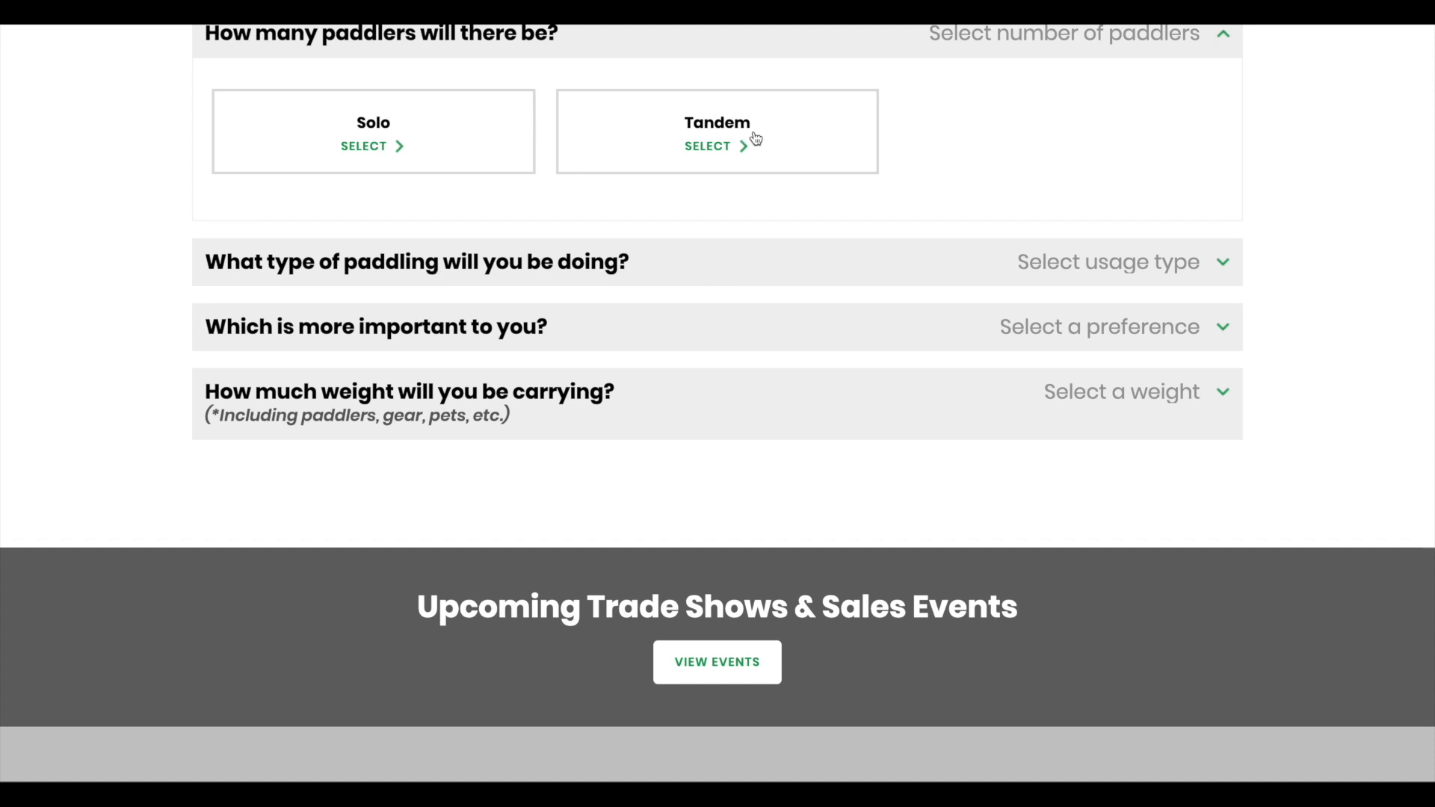
pyautogui.click(756, 138)
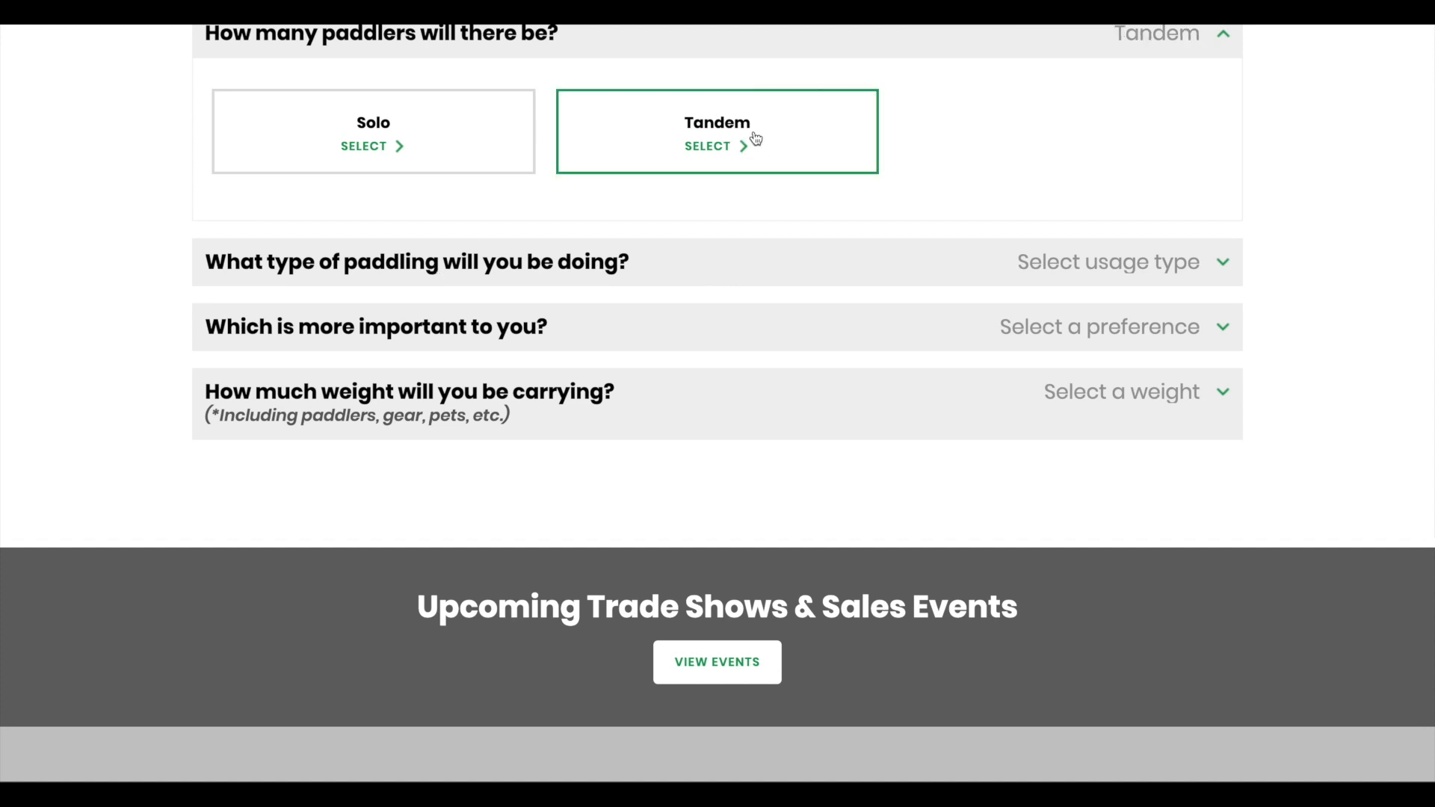
# Step: Answer Multi Day Adventures, efficient lower profile, No to solo, and 350–600 lbs
pyautogui.click(806, 261)
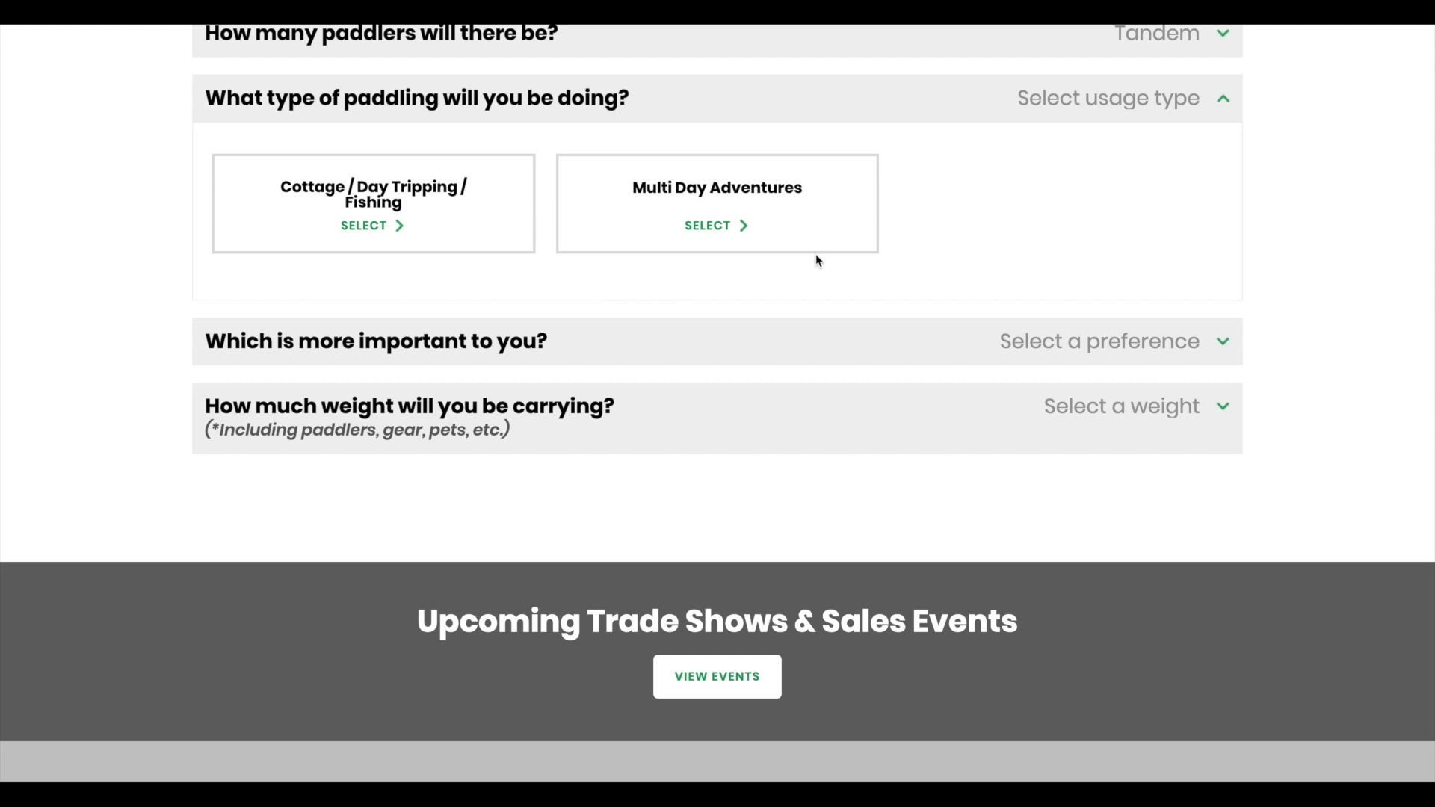
pyautogui.click(725, 201)
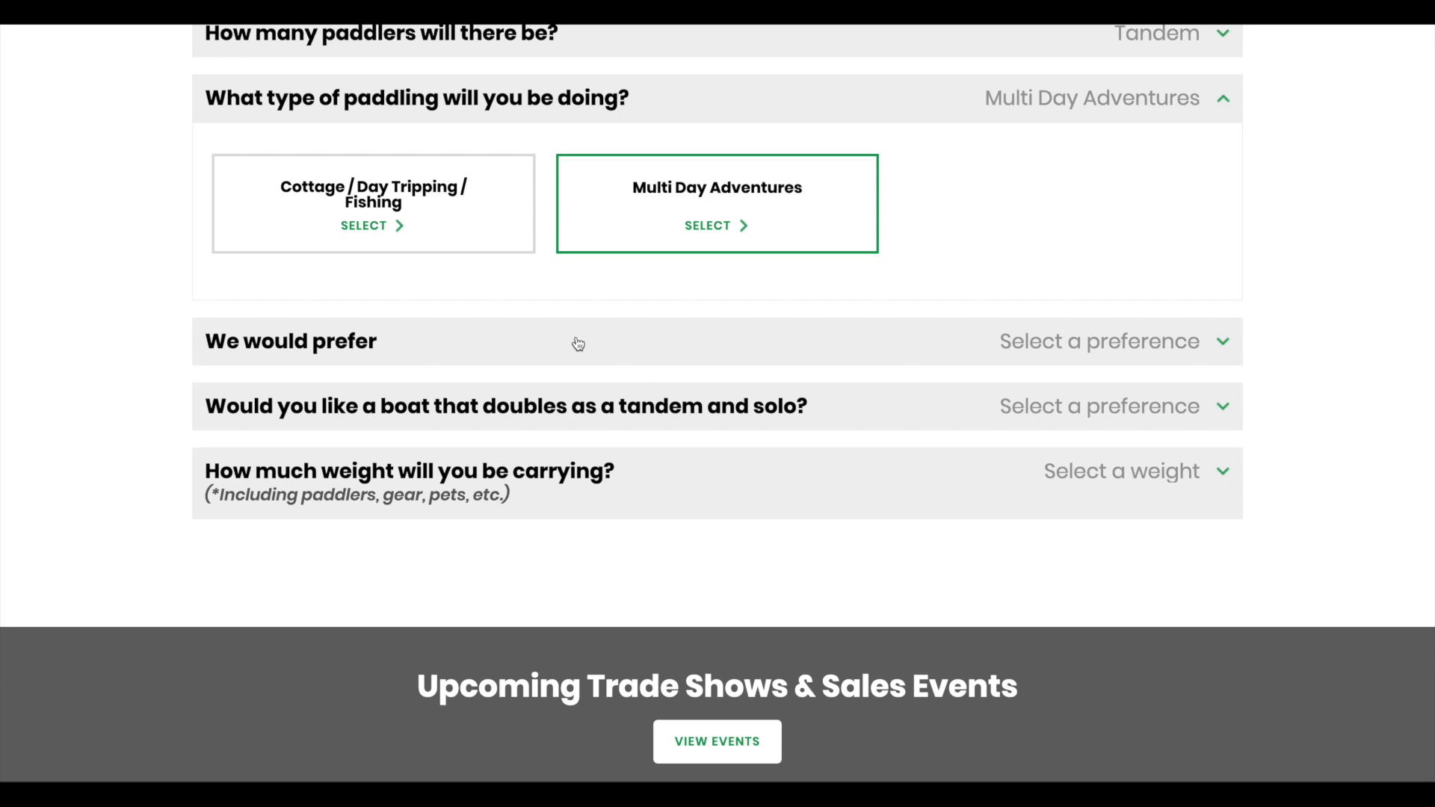
pyautogui.click(578, 343)
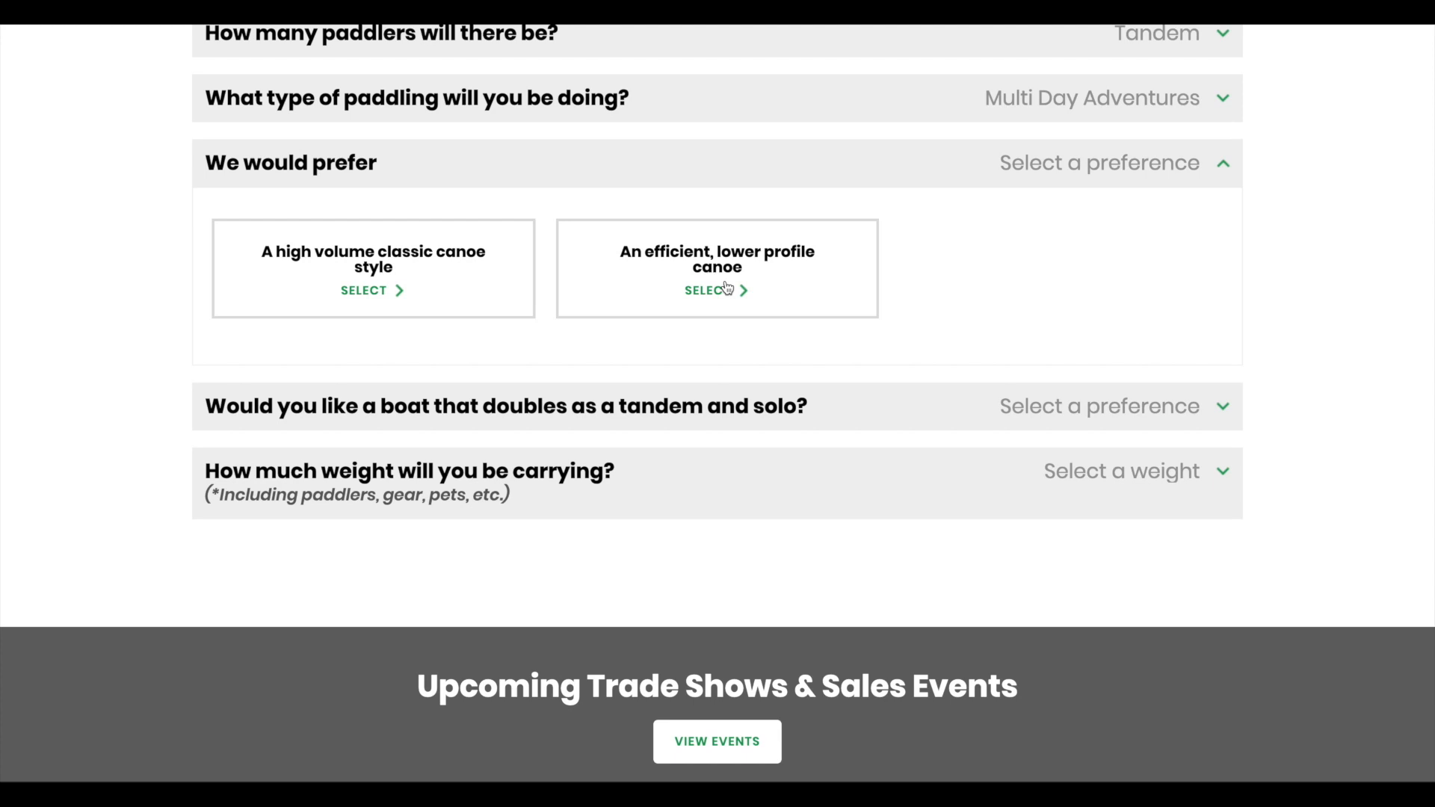
pyautogui.click(727, 288)
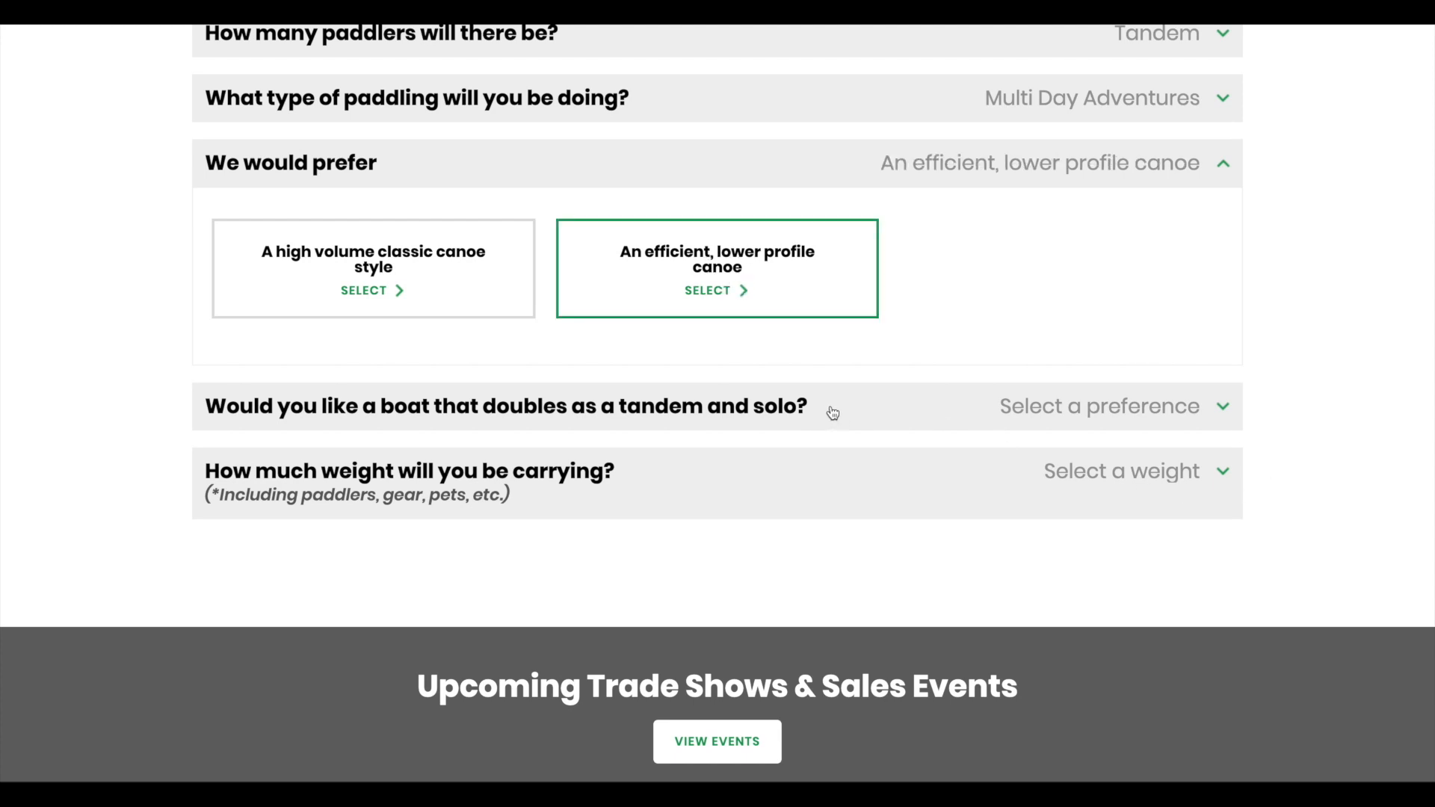
pyautogui.click(852, 406)
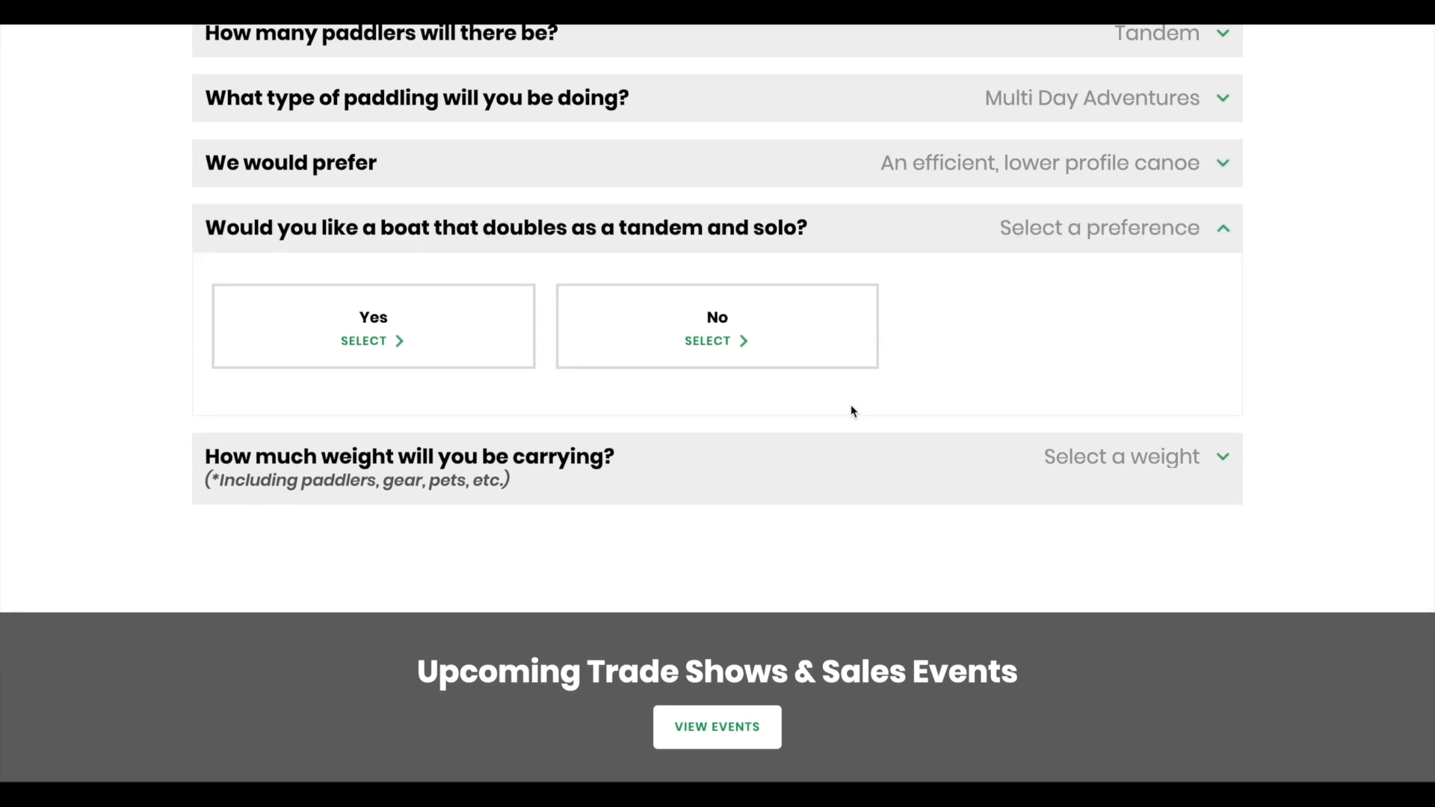
pyautogui.click(755, 336)
pyautogui.click(835, 469)
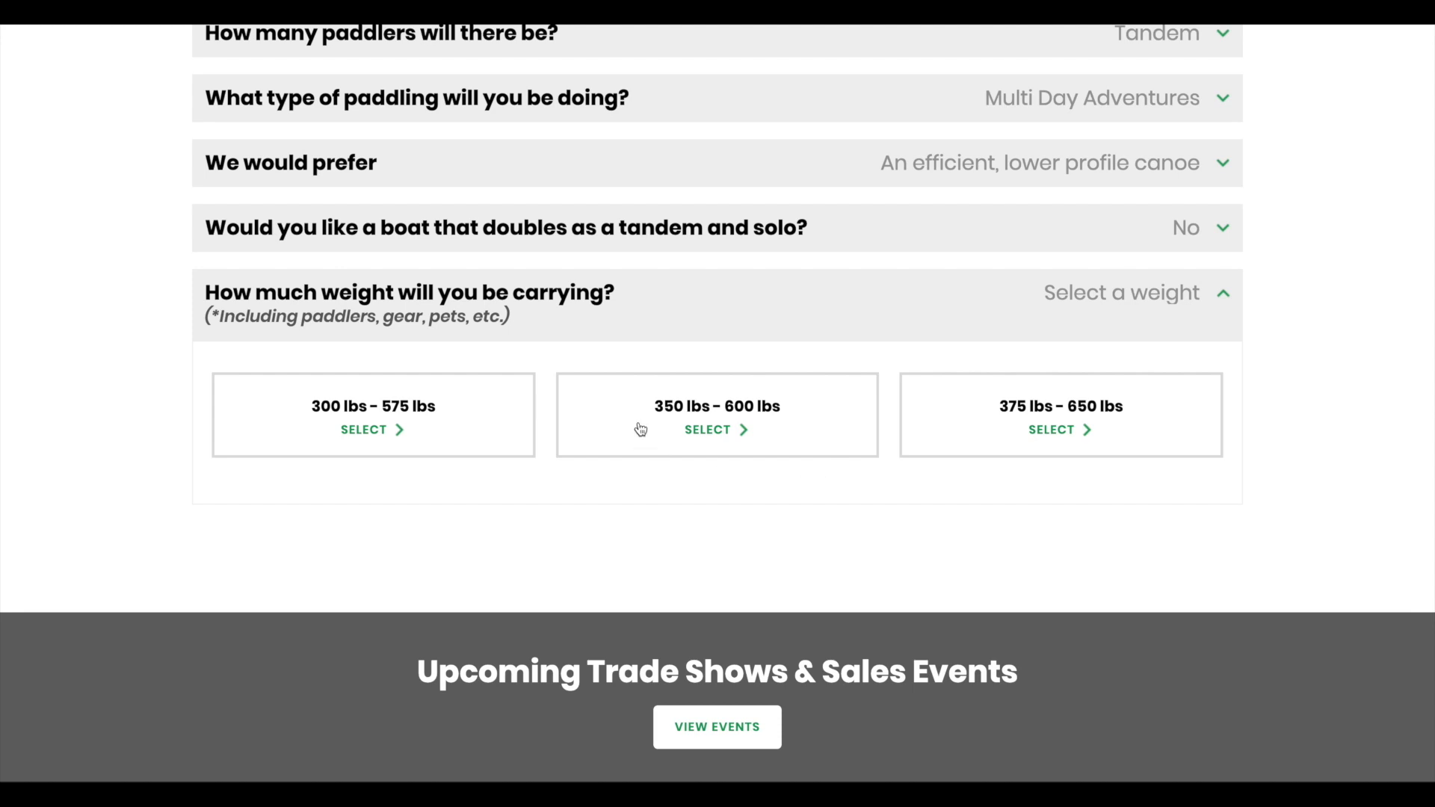
pyautogui.click(705, 418)
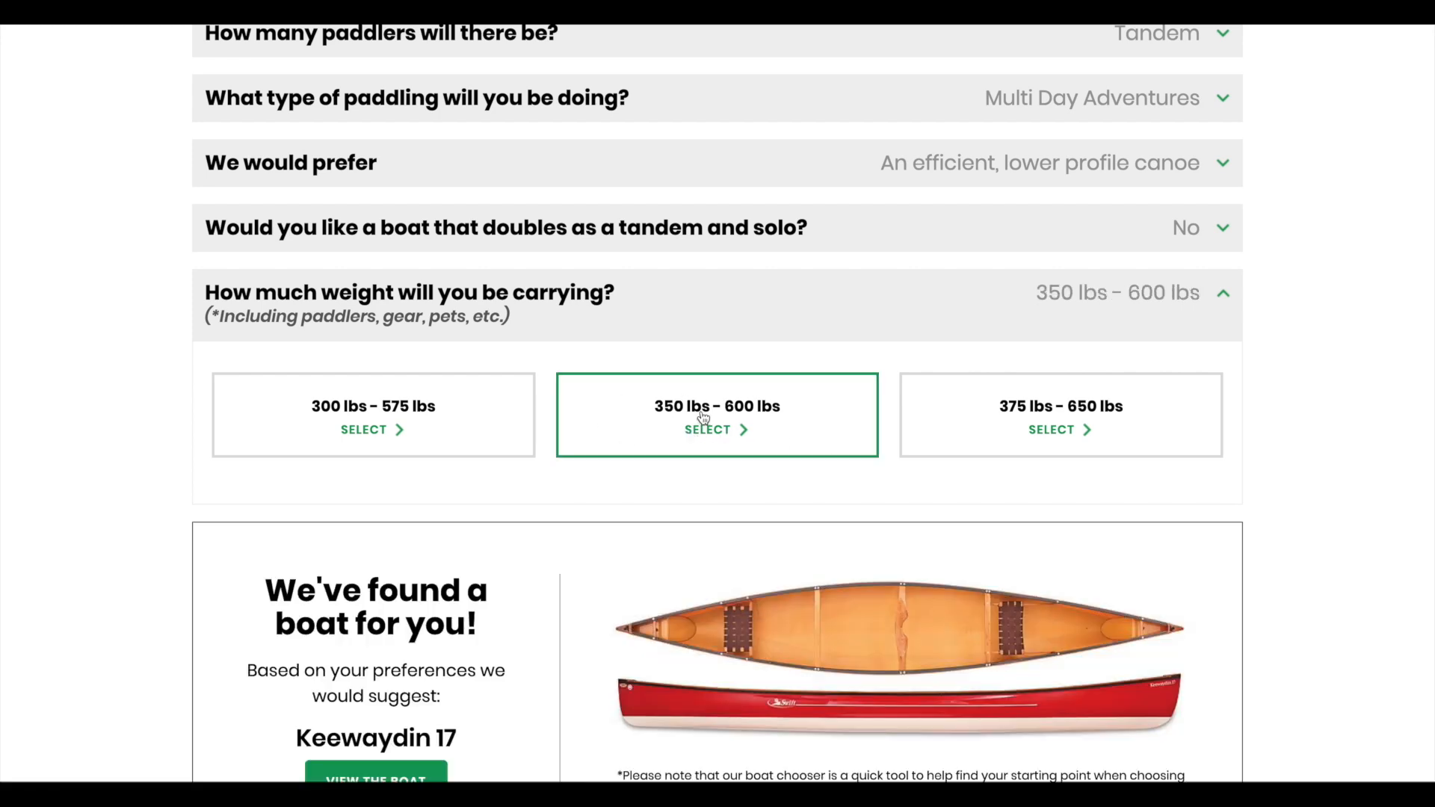
# Step: Try the 300–575 and 375–650 lbs ranges, then return to 350–600 lbs
pyautogui.scroll(-3, 703, 418)
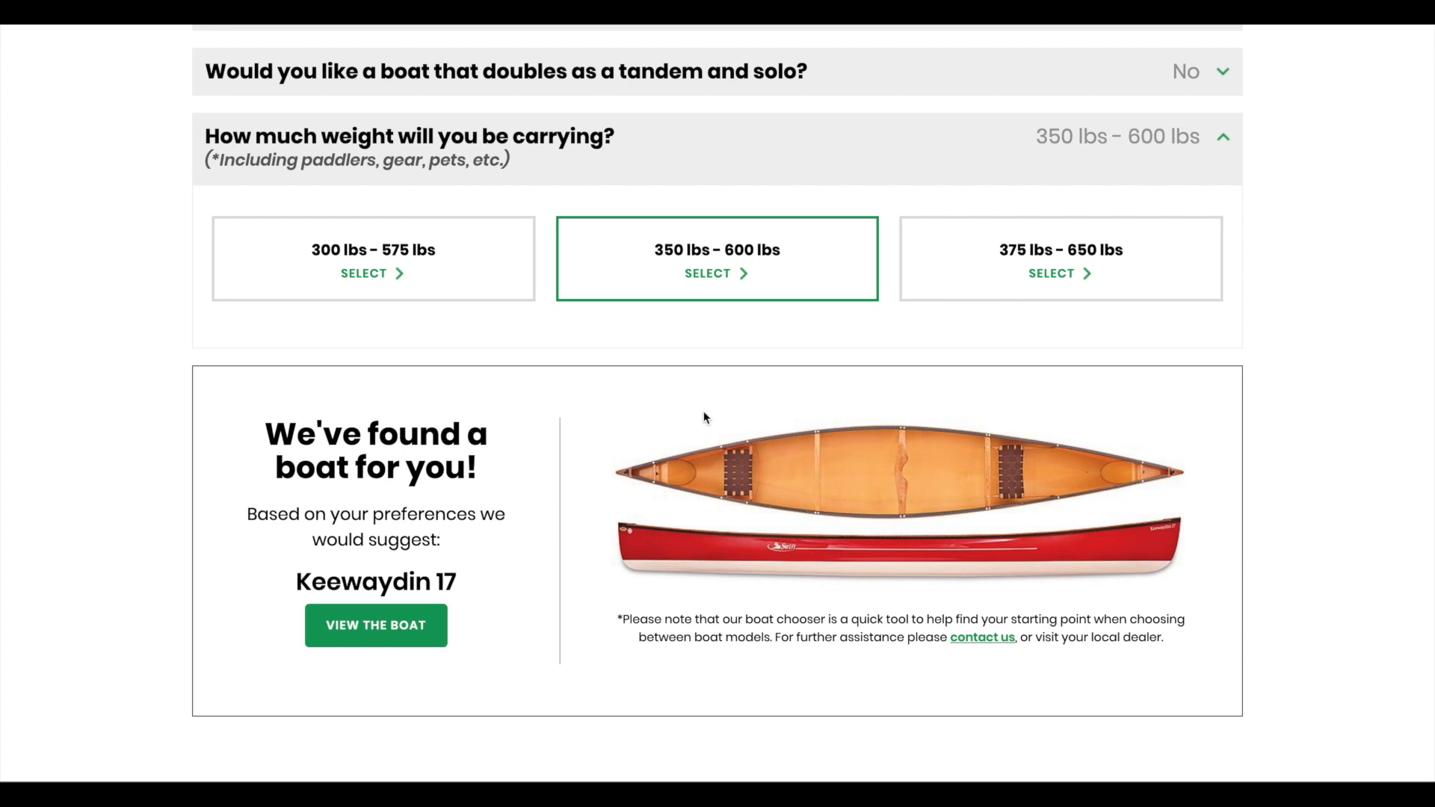
pyautogui.click(367, 259)
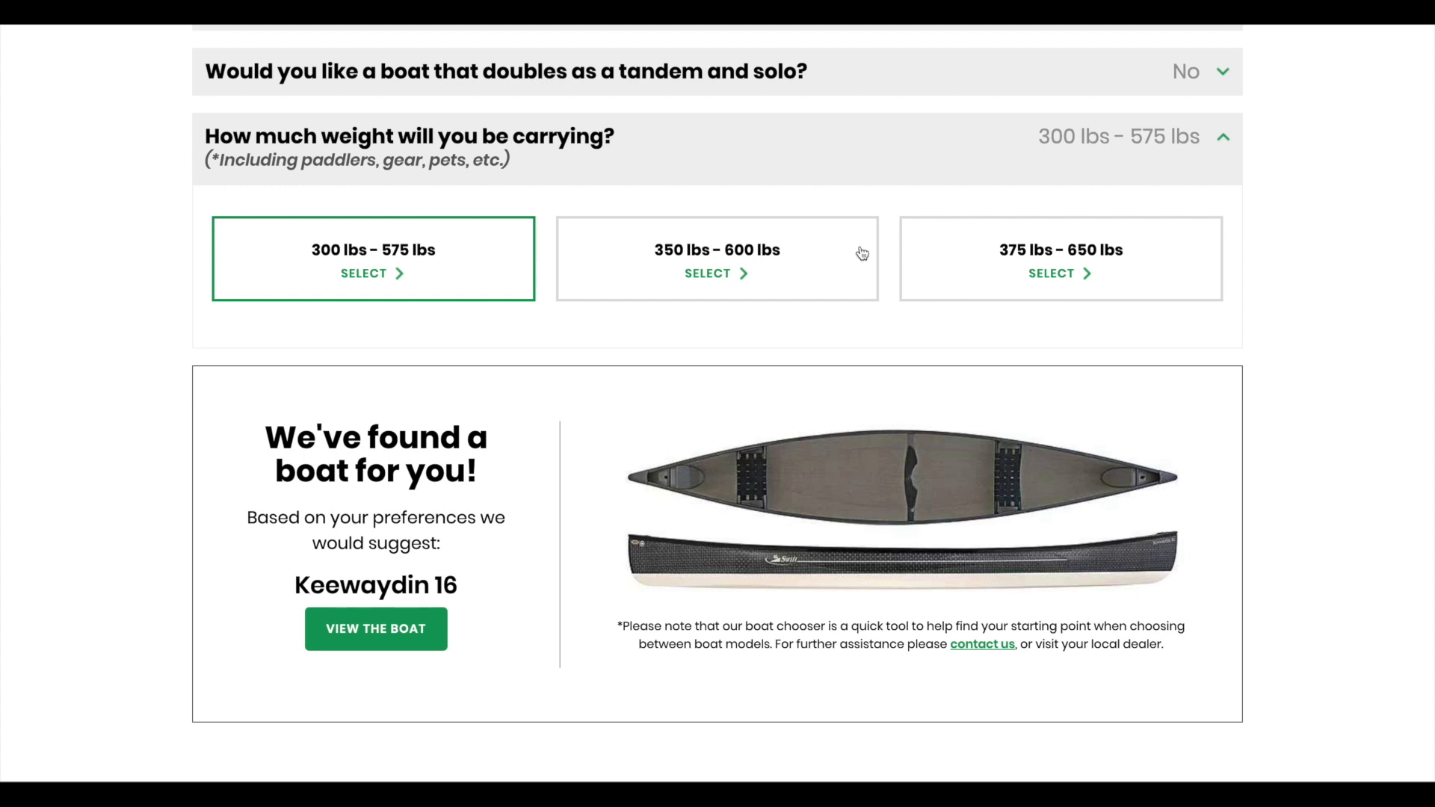
pyautogui.click(1078, 256)
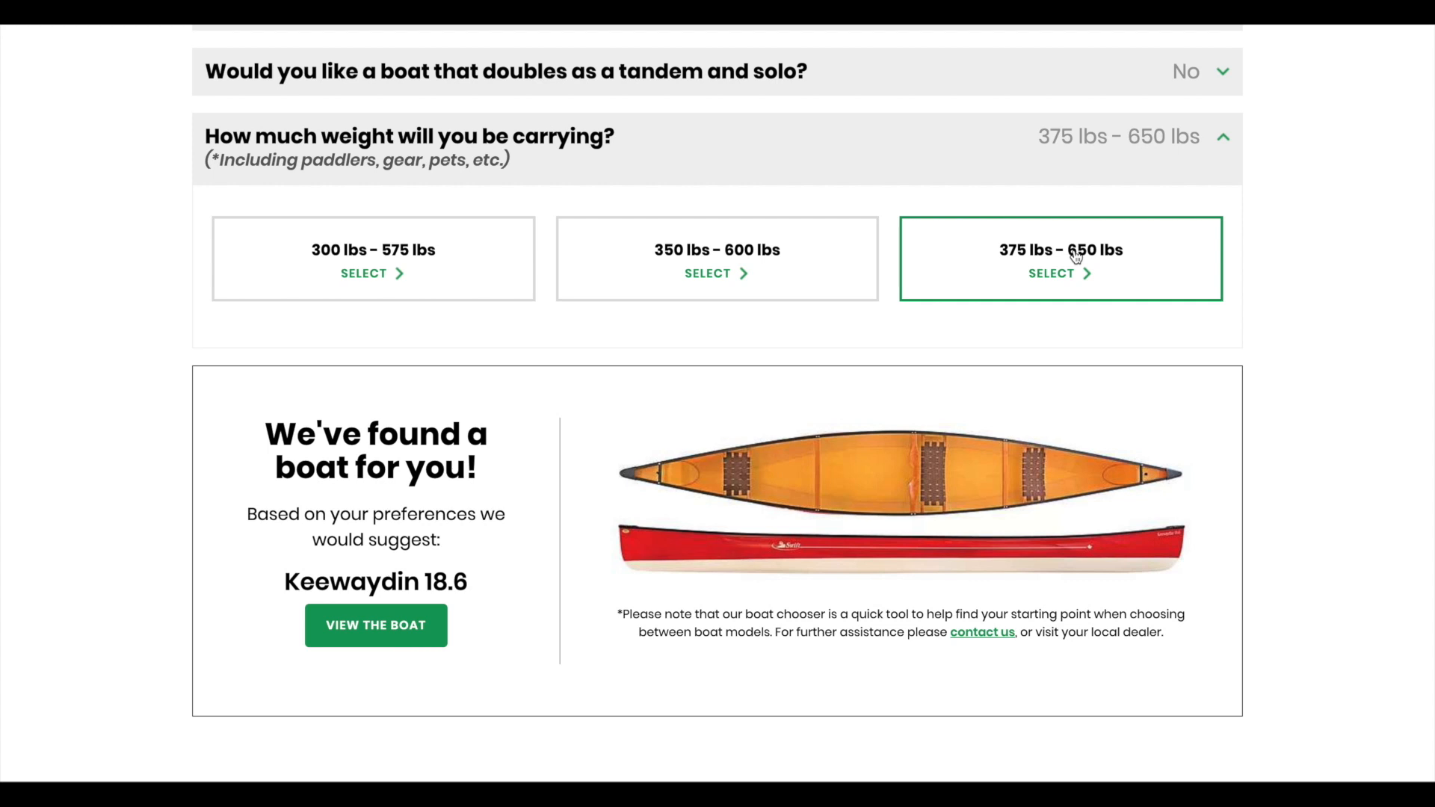
pyautogui.click(717, 258)
pyautogui.scroll(2, 1333, 447)
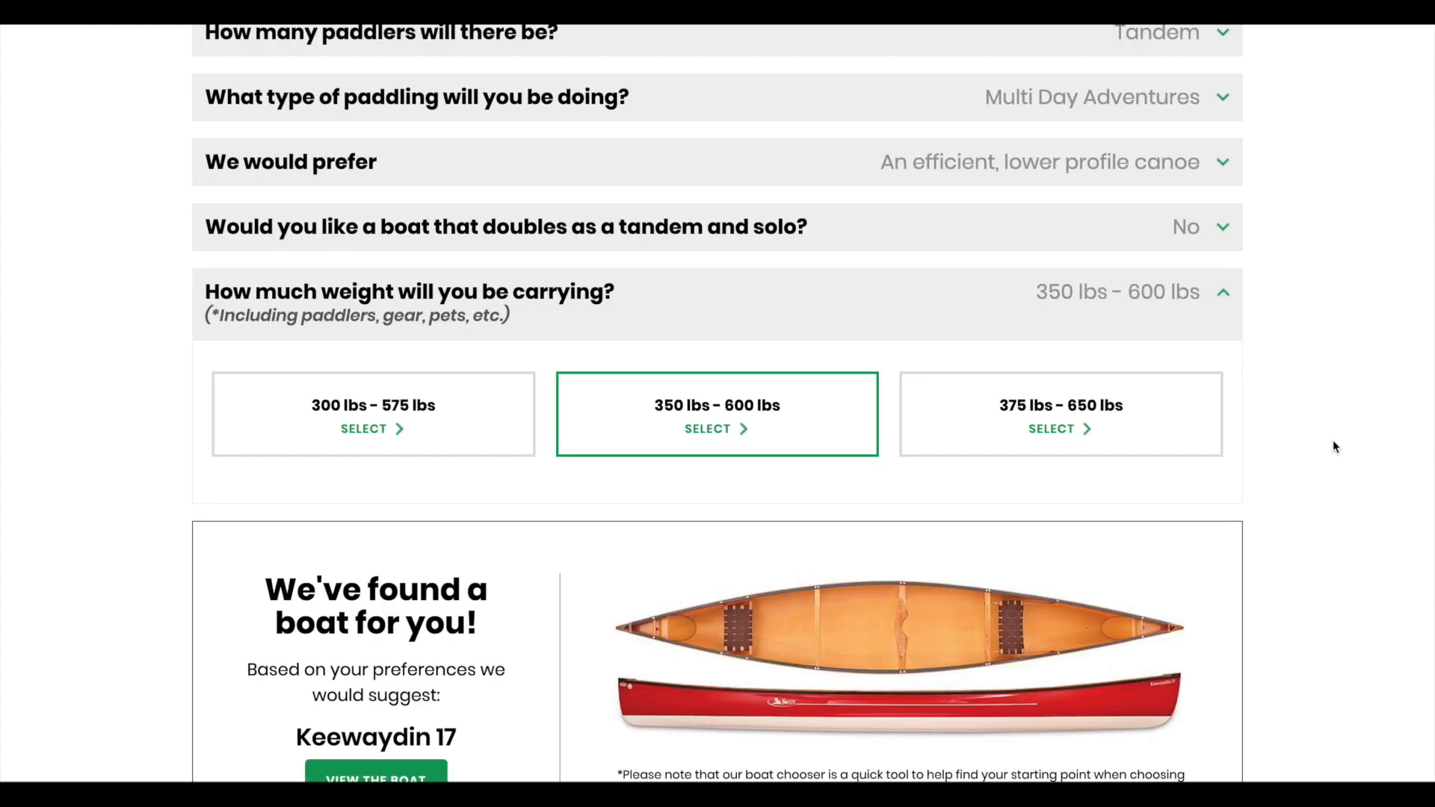
pyautogui.scroll(5, 1335, 447)
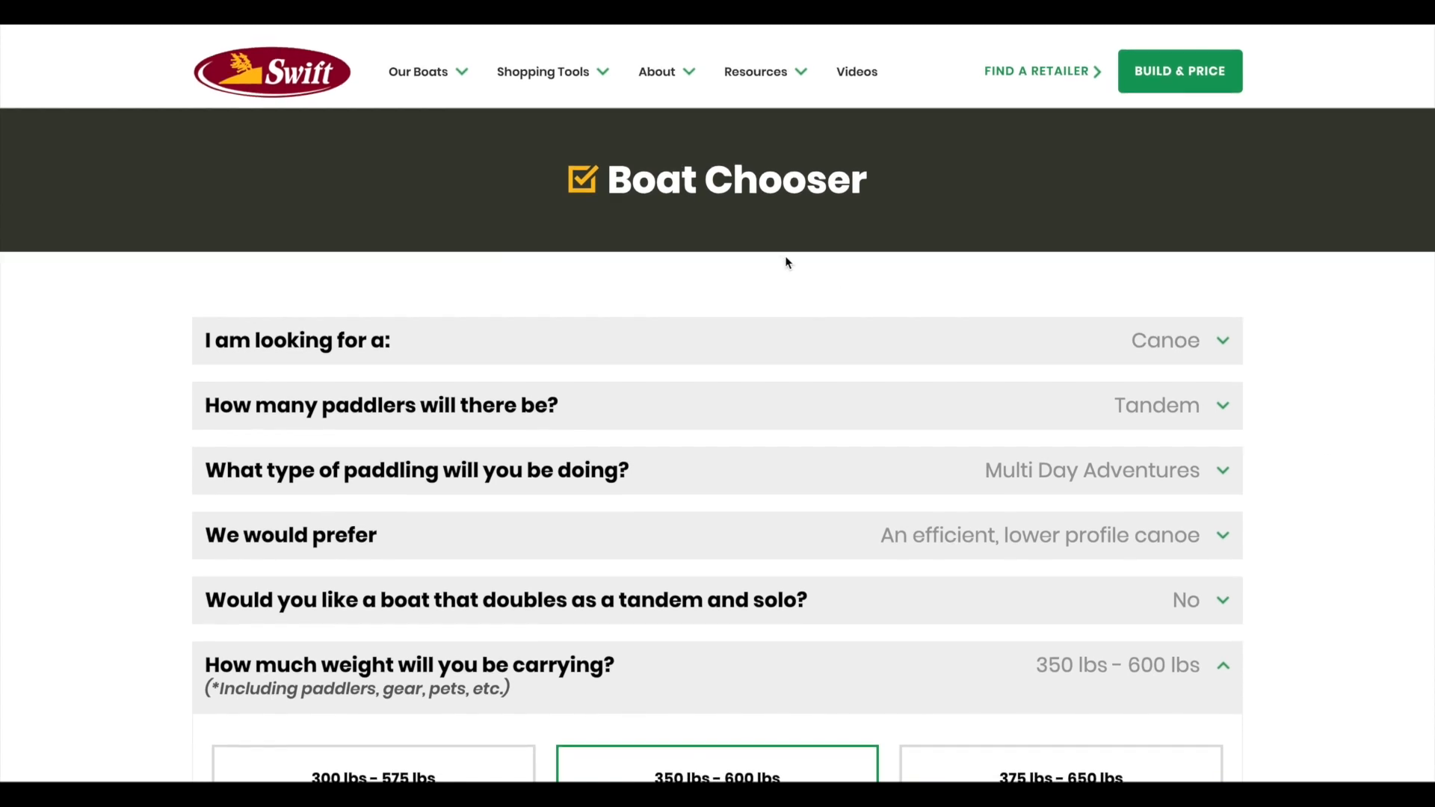
# Step: In Compare Models, select Keewaydin 16, Keewaydin 17 and Keewaydin 18.6 under Tandem Canoes
pyautogui.moveTo(530, 72)
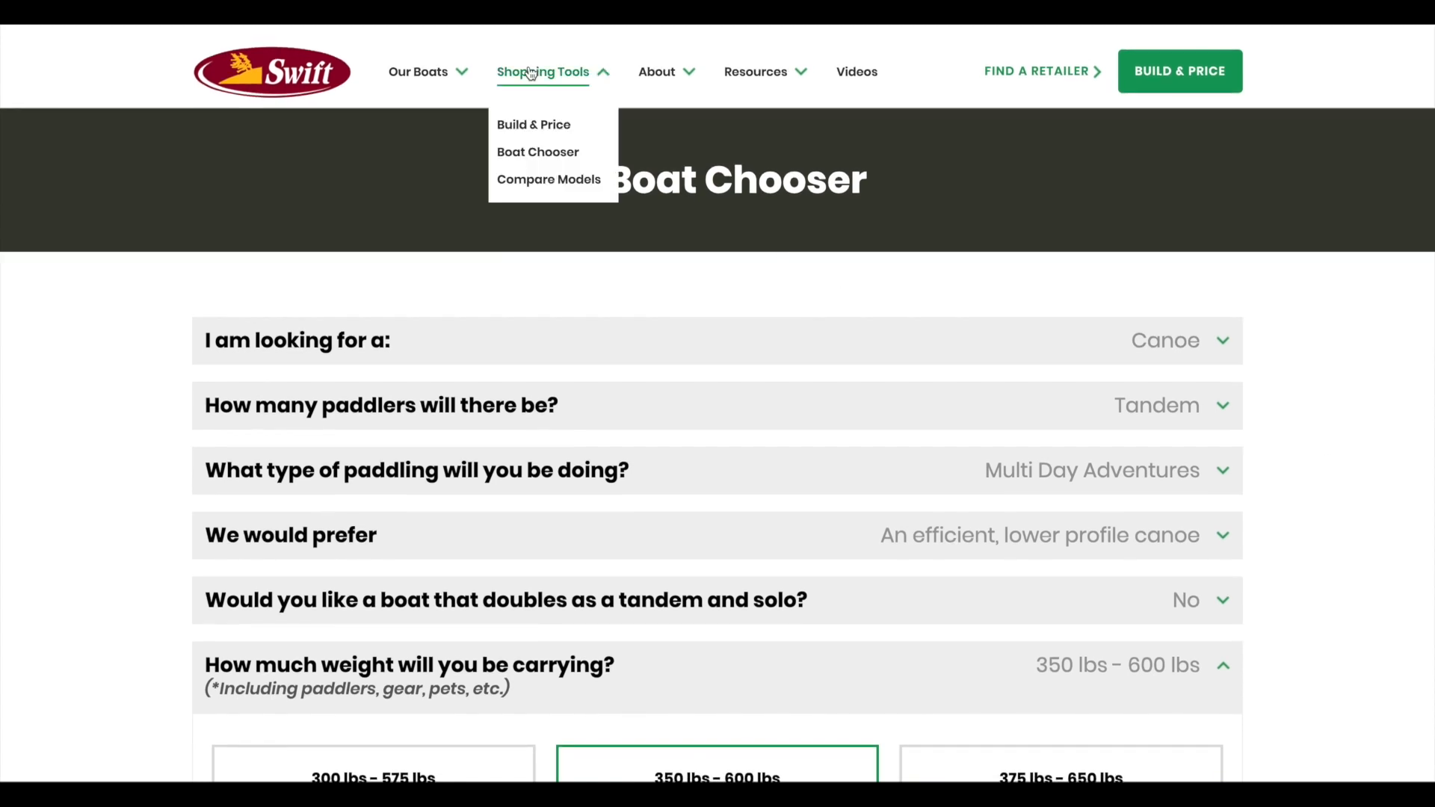
pyautogui.click(562, 185)
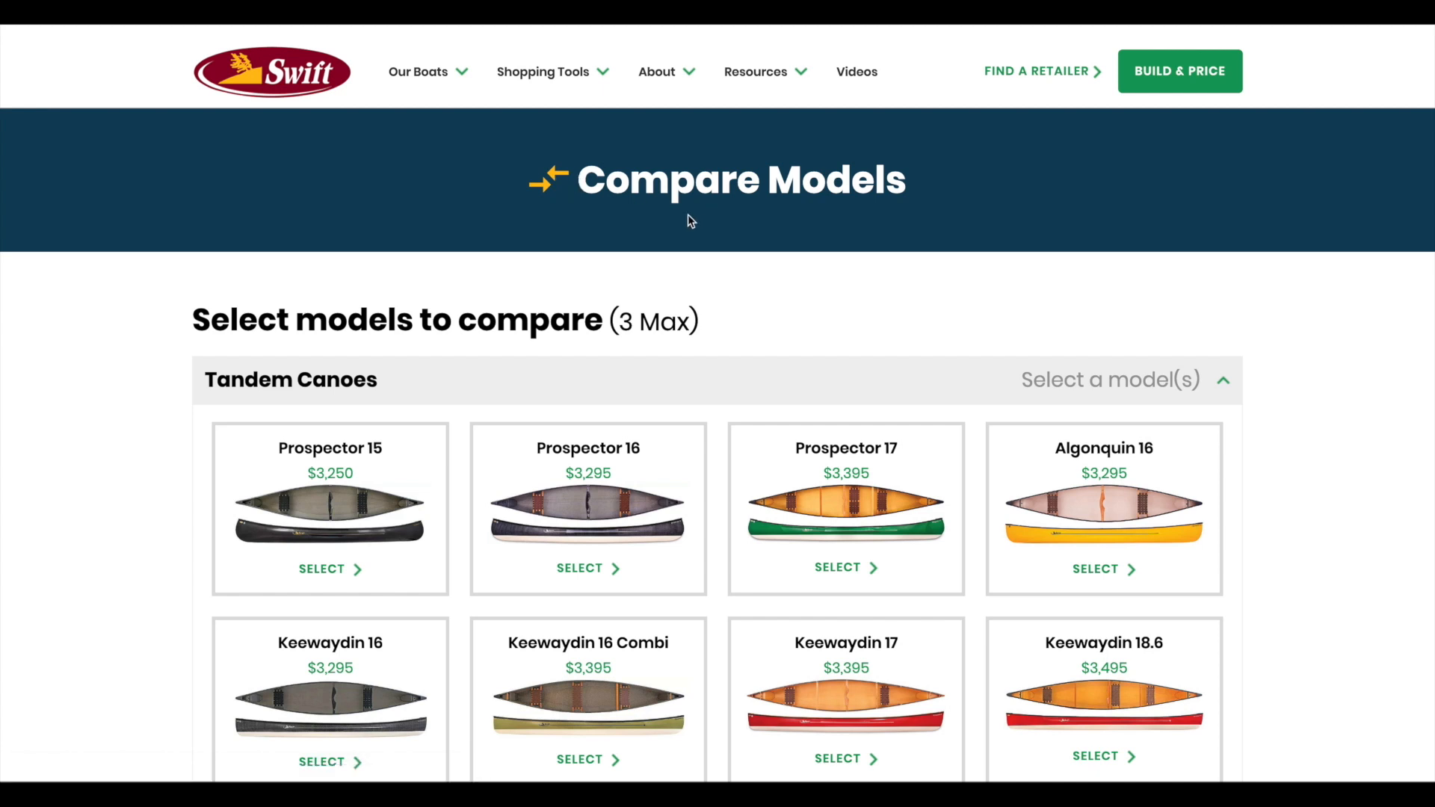
pyautogui.scroll(-3, 1344, 345)
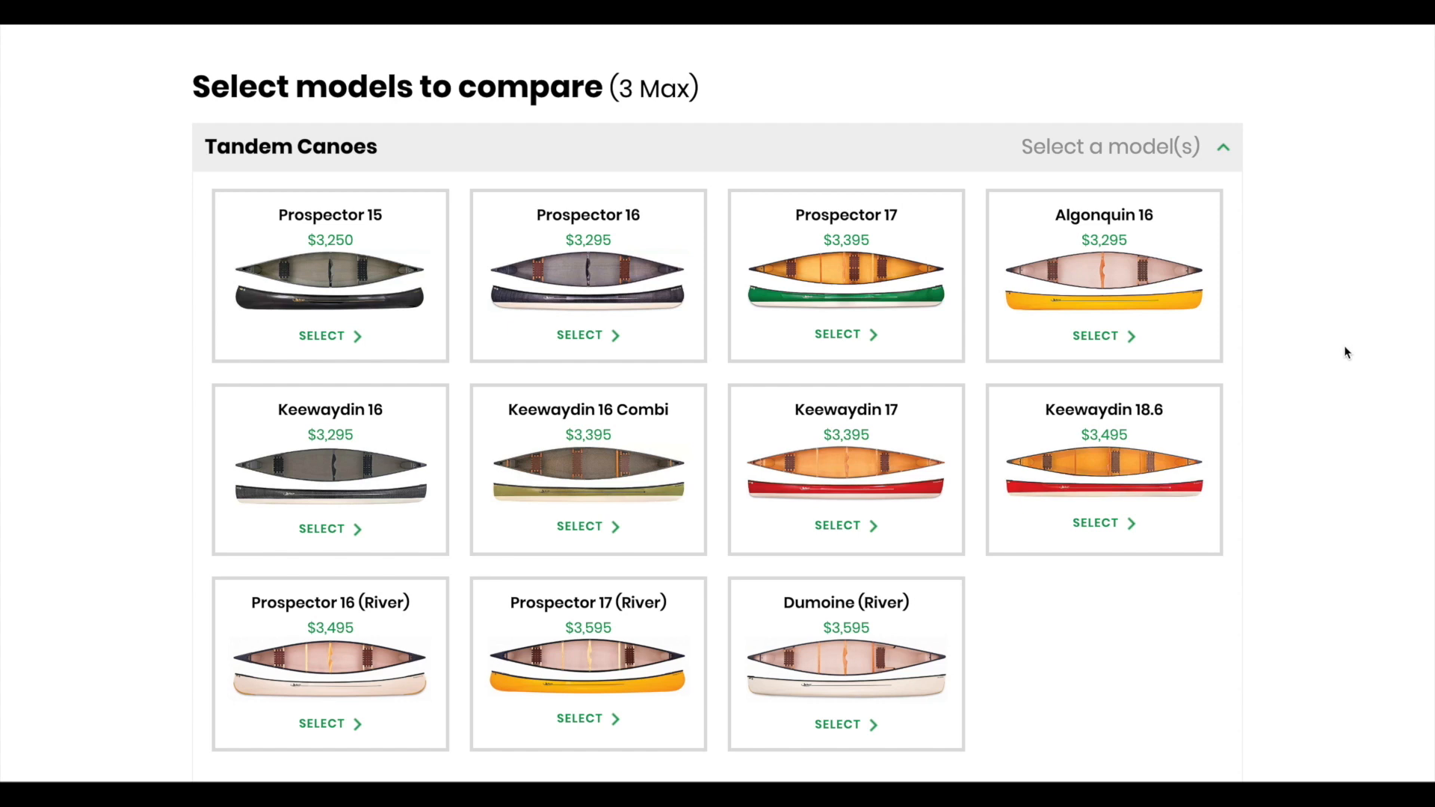
pyautogui.click(355, 479)
pyautogui.click(887, 451)
pyautogui.click(1093, 445)
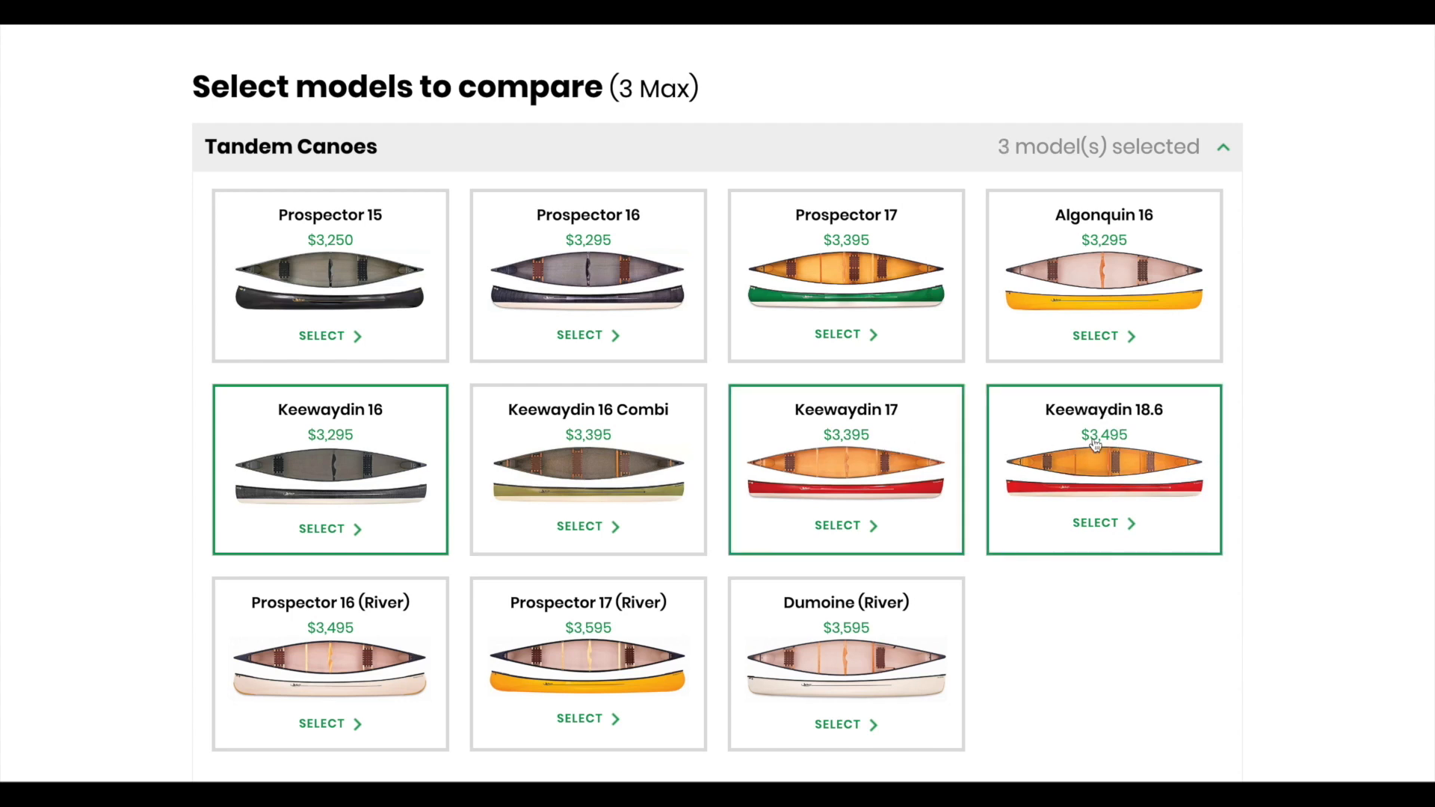
pyautogui.scroll(-4, 1093, 446)
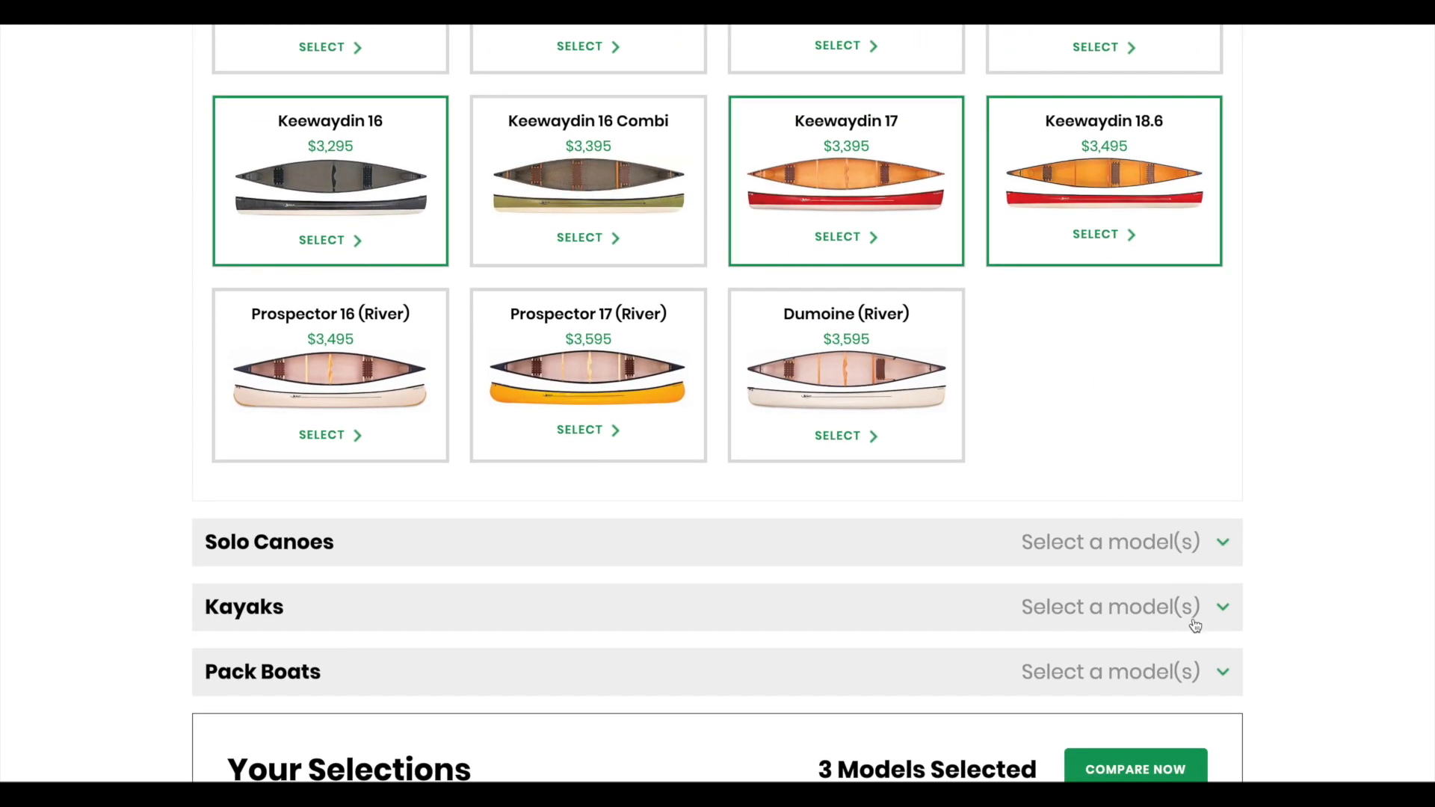
pyautogui.scroll(-1, 1383, 513)
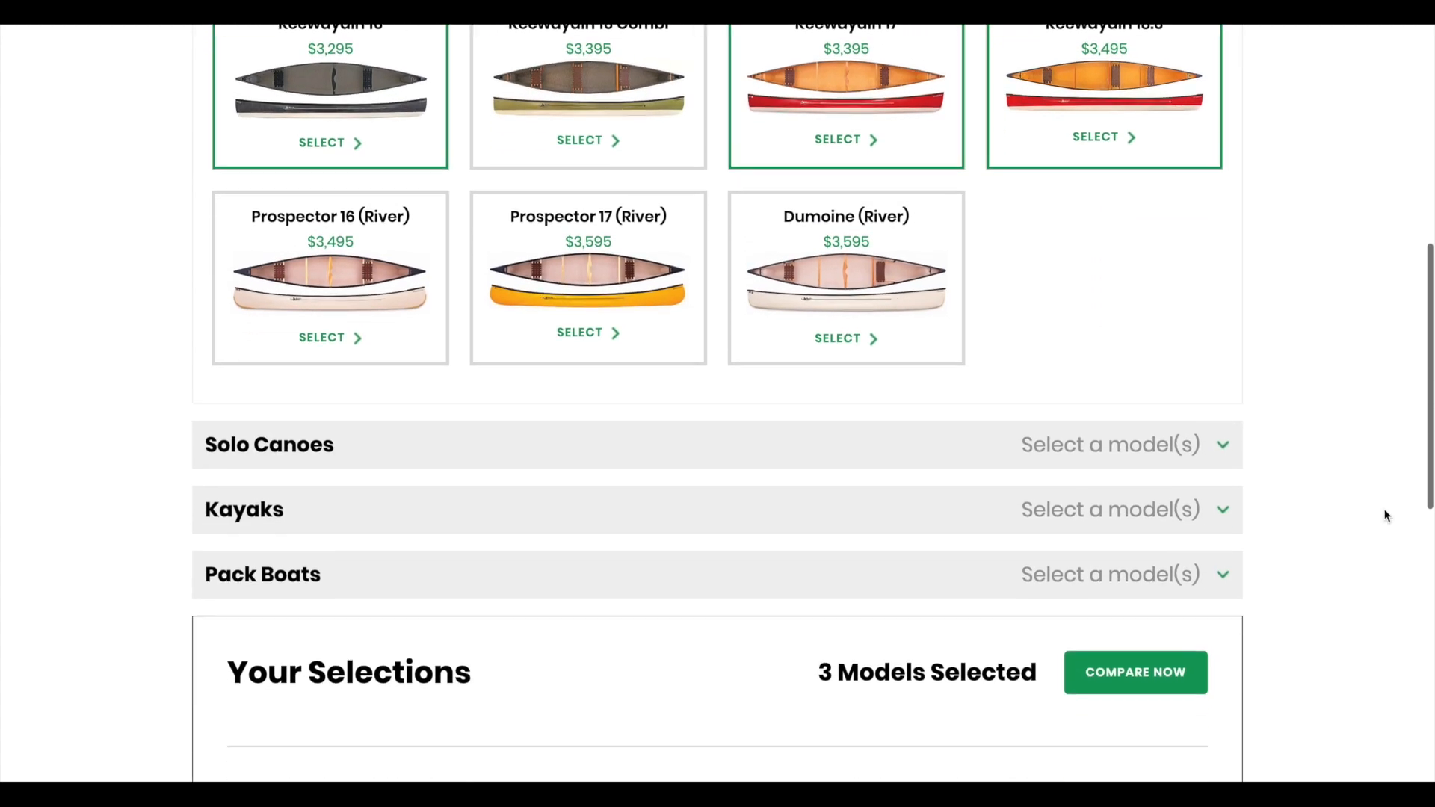
# Step: Compare the three Keewaydin canoes side by side, including their laminates and weights
pyautogui.click(1113, 681)
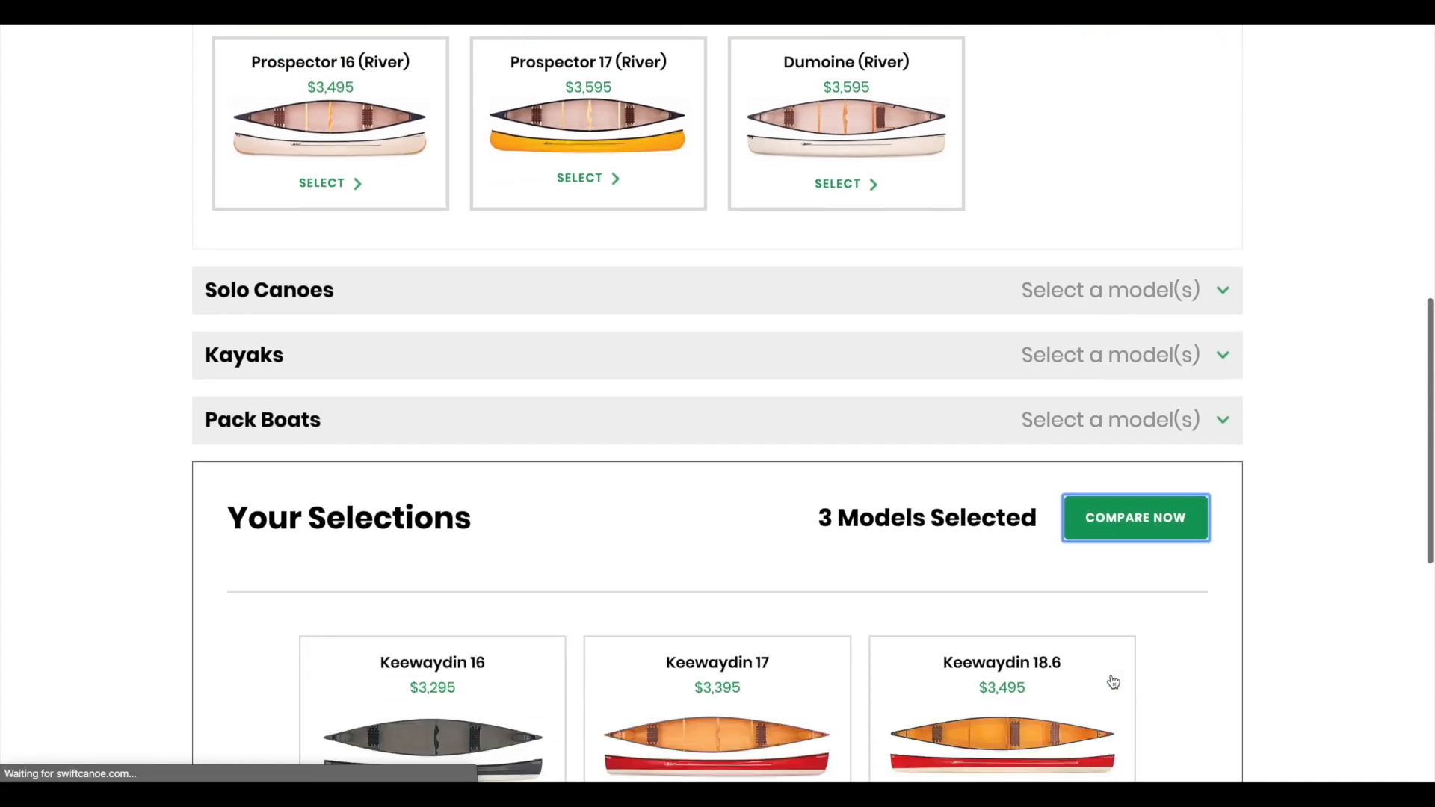
pyautogui.scroll(-3, 1111, 680)
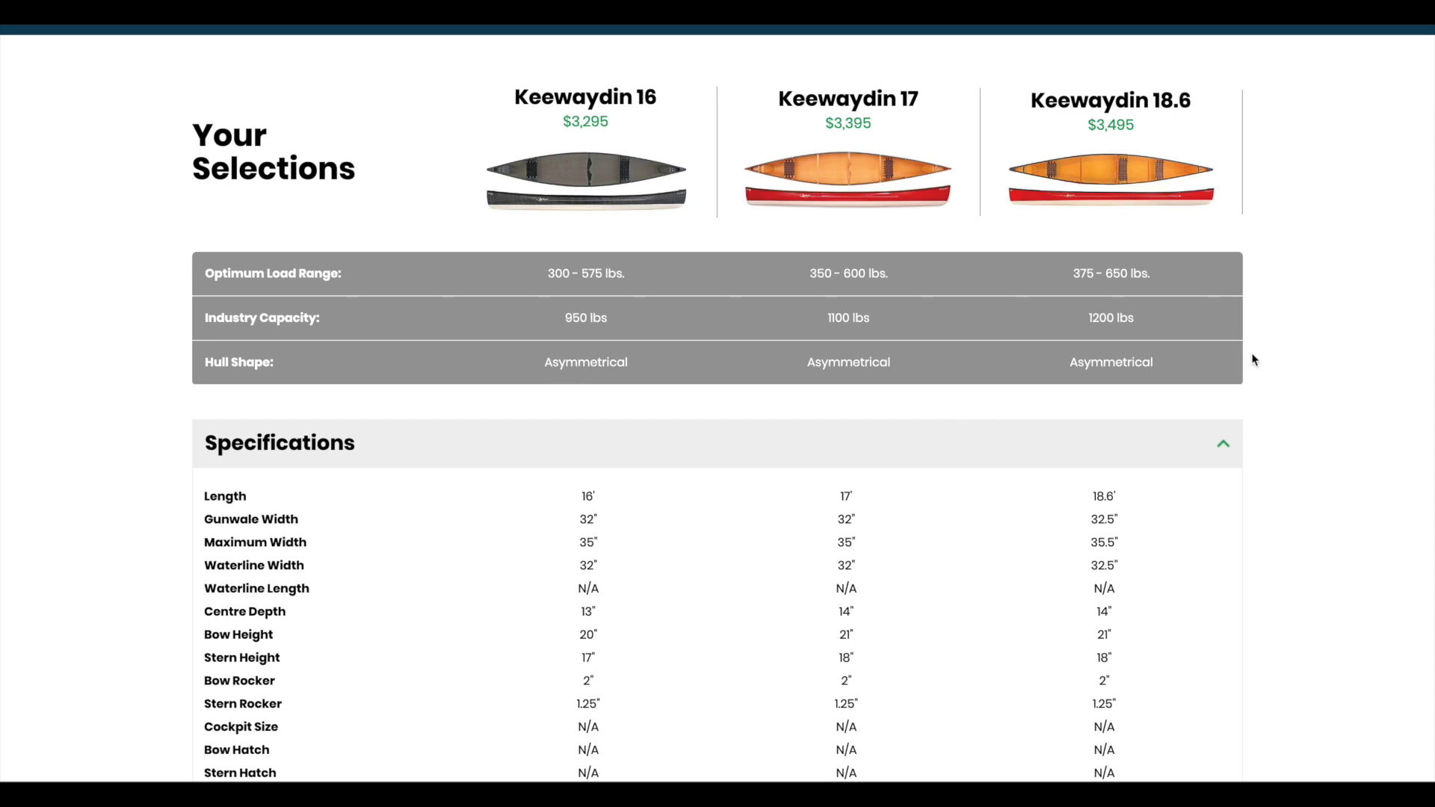
pyautogui.scroll(-2, 989, 490)
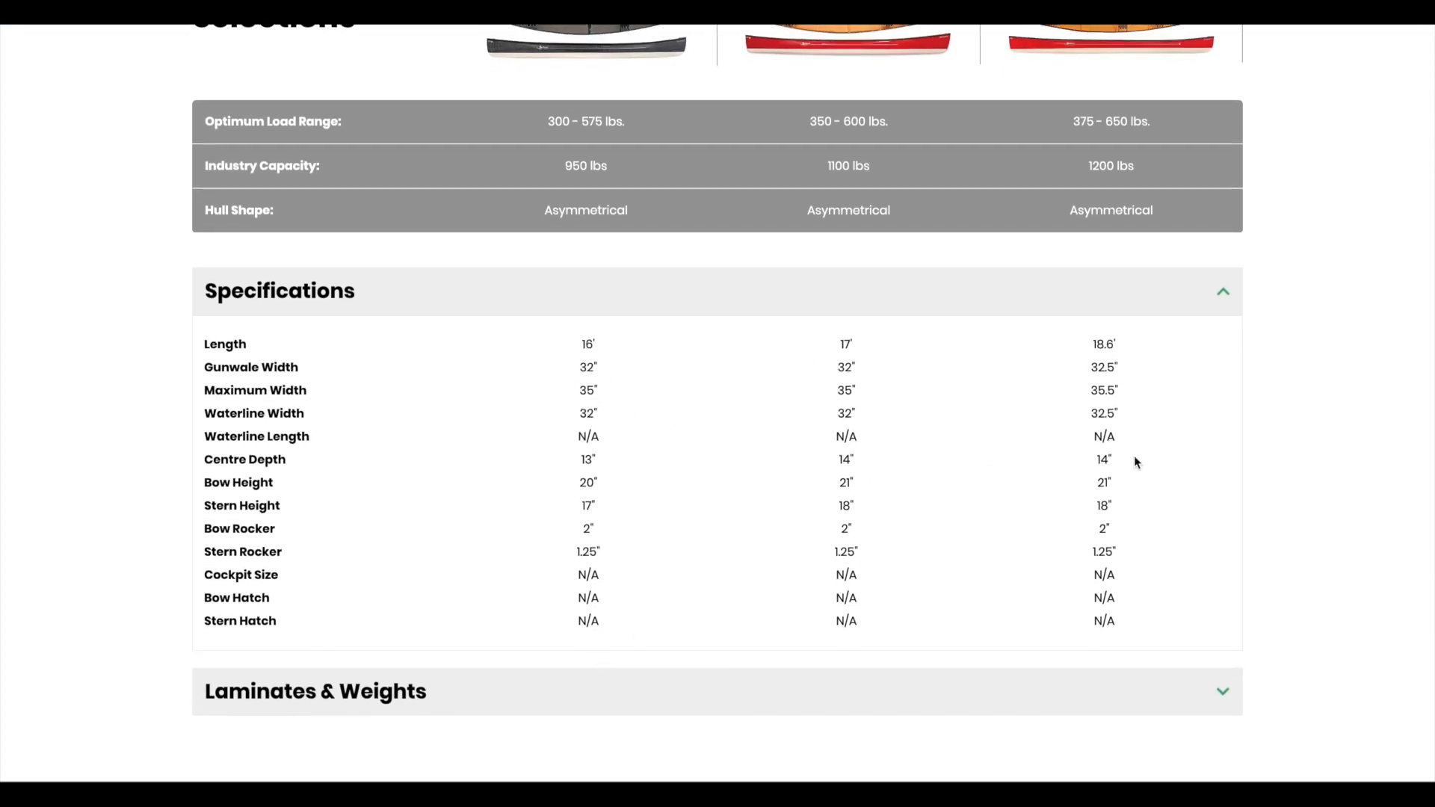
pyautogui.scroll(-1, 1144, 532)
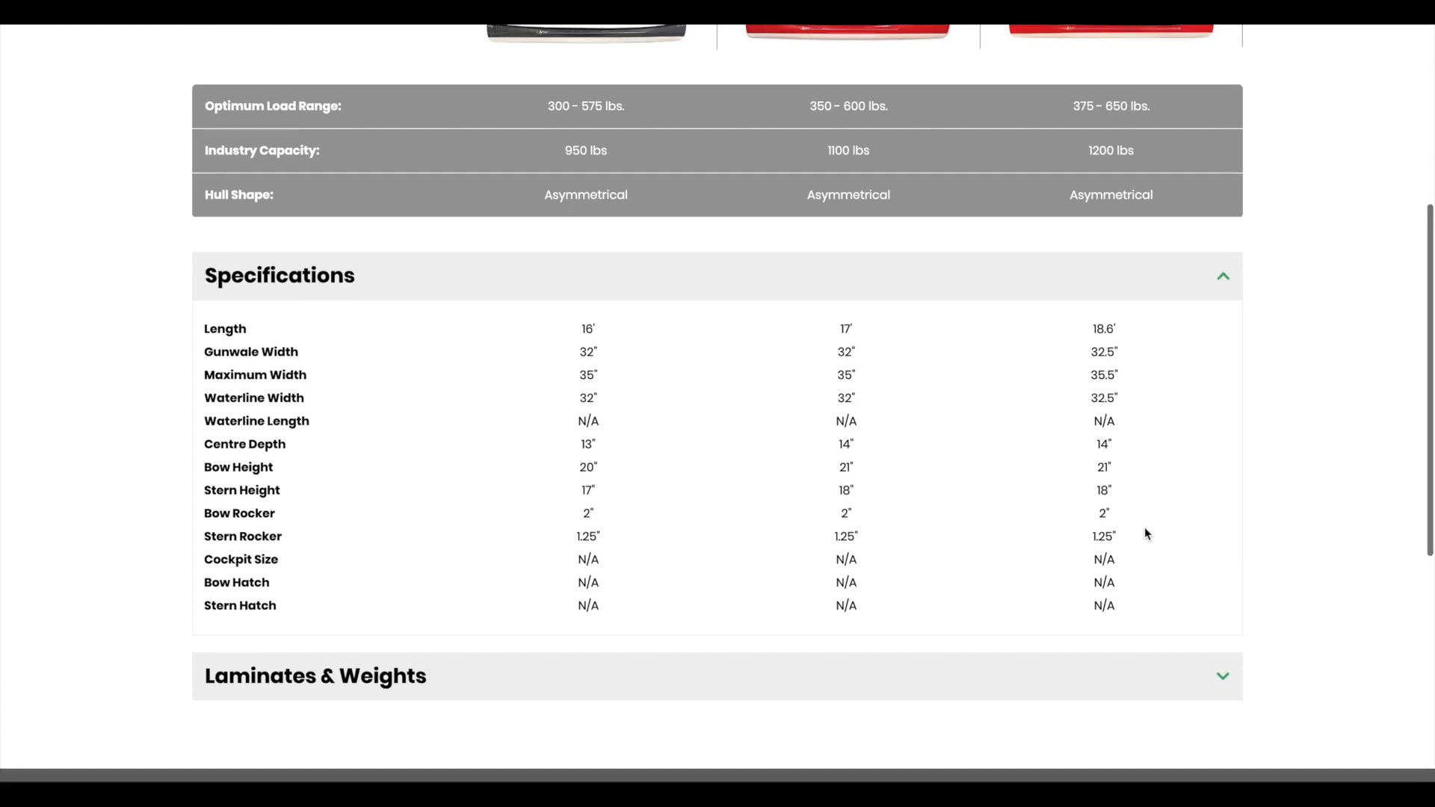
pyautogui.scroll(-2, 1146, 530)
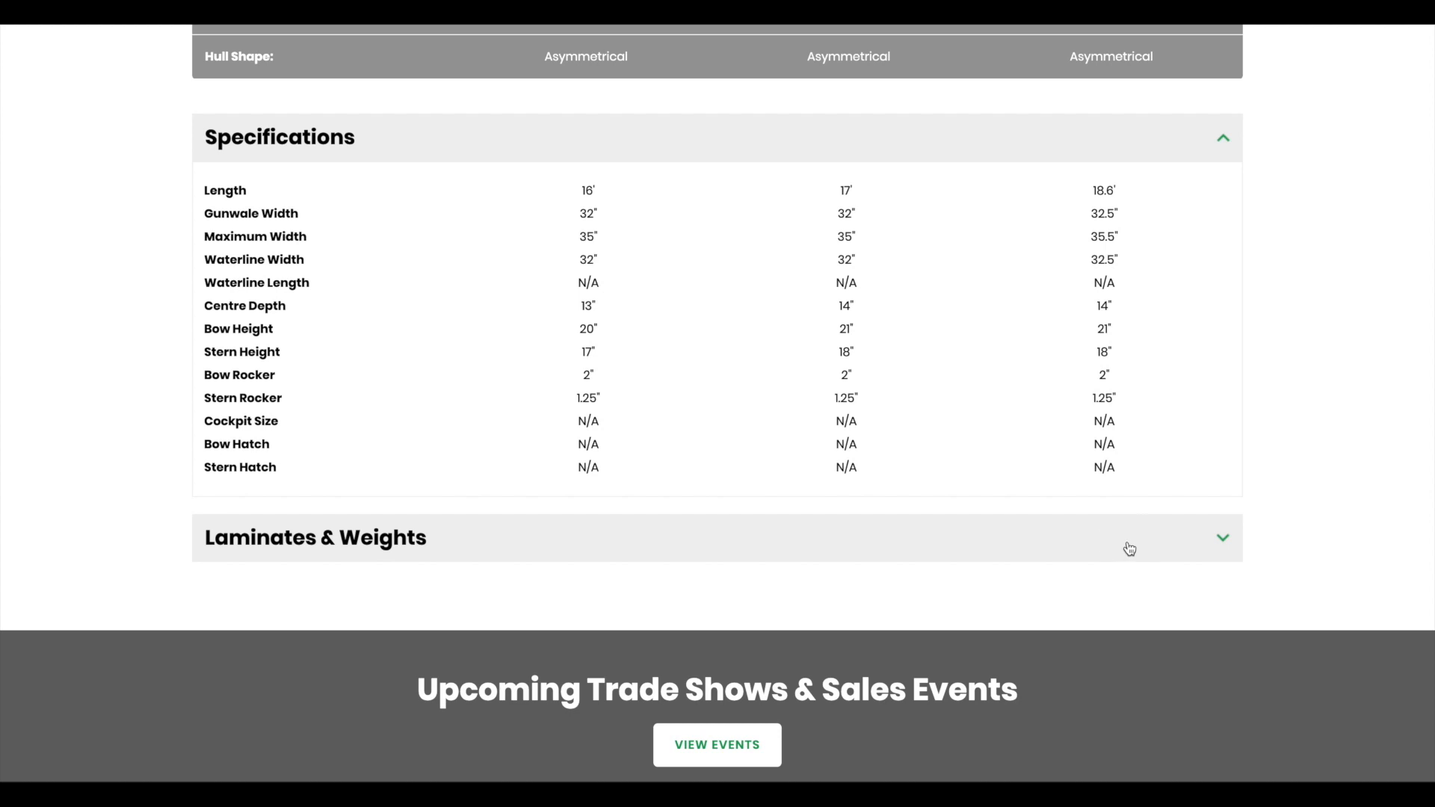
pyautogui.click(1127, 548)
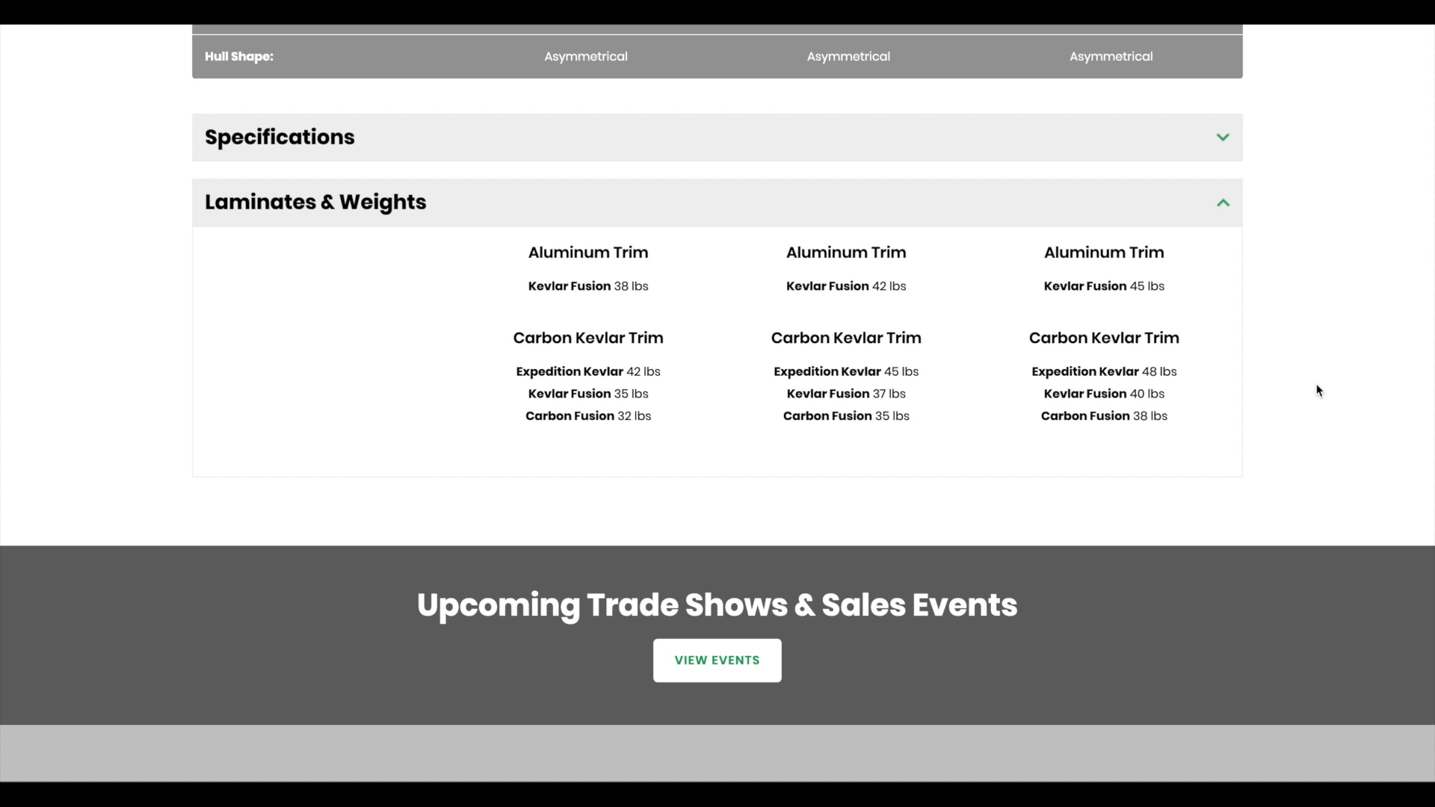
pyautogui.scroll(5, 1317, 390)
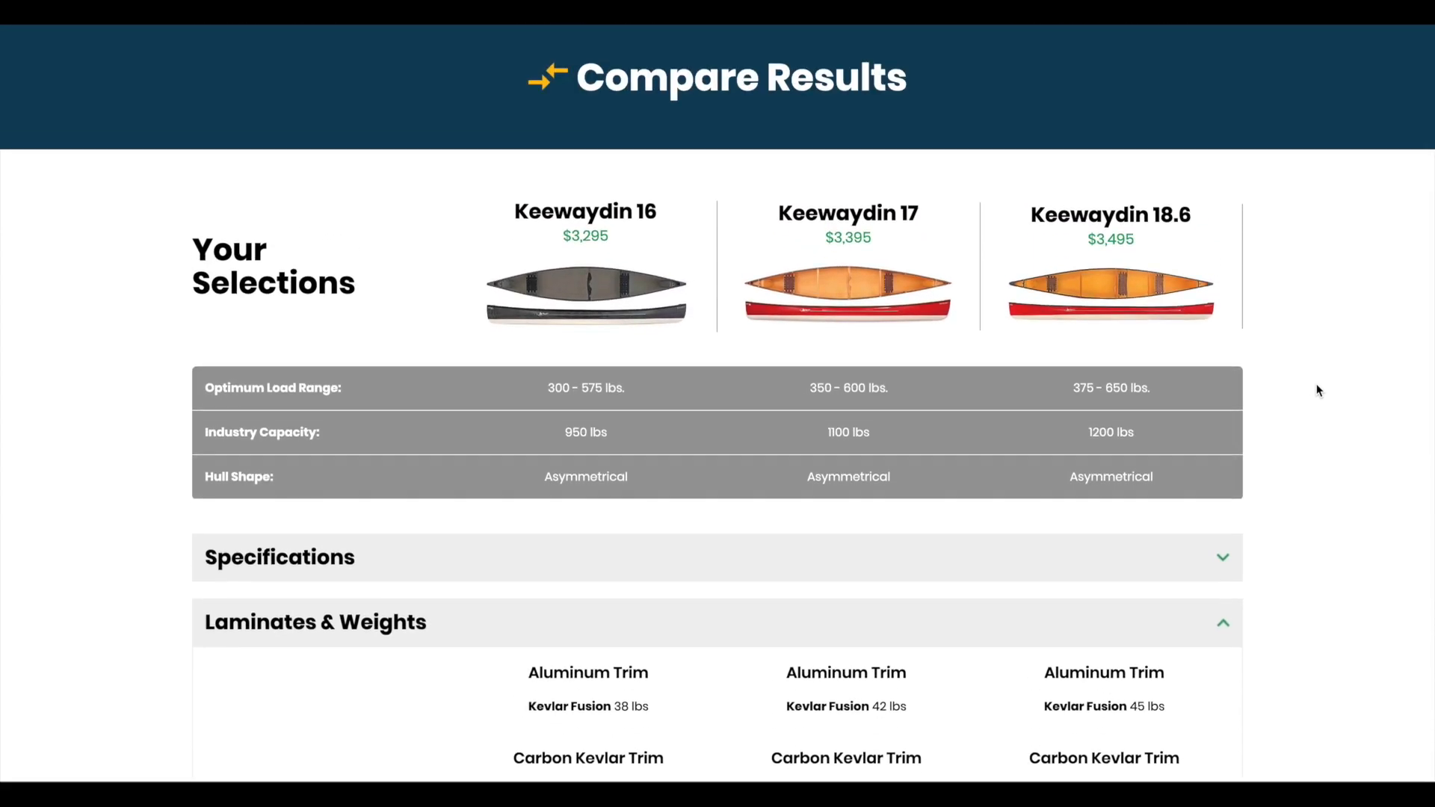
# Step: Go to the Build & Price tool from Shopping Tools
pyautogui.scroll(1, 1317, 390)
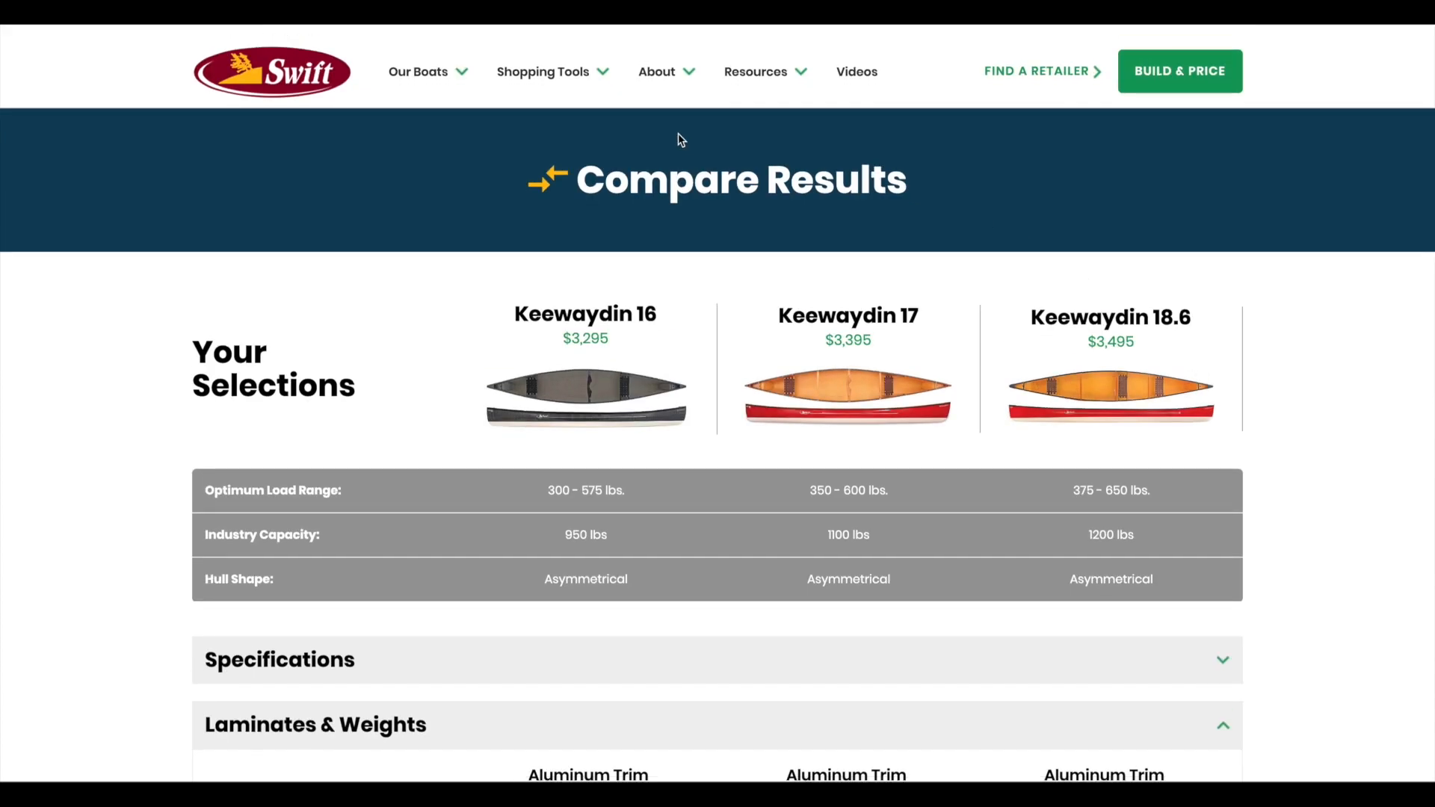
pyautogui.moveTo(552, 77)
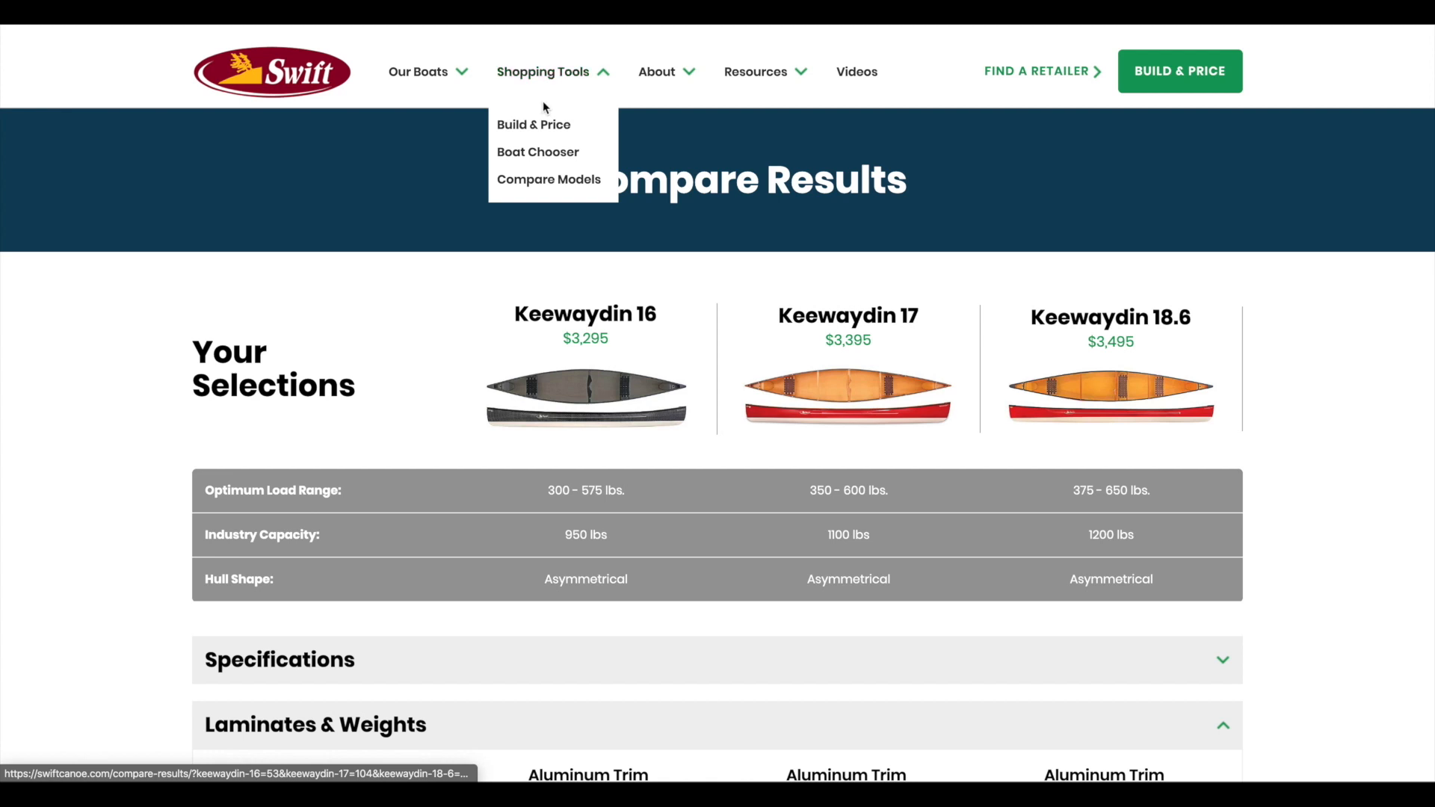
pyautogui.click(535, 132)
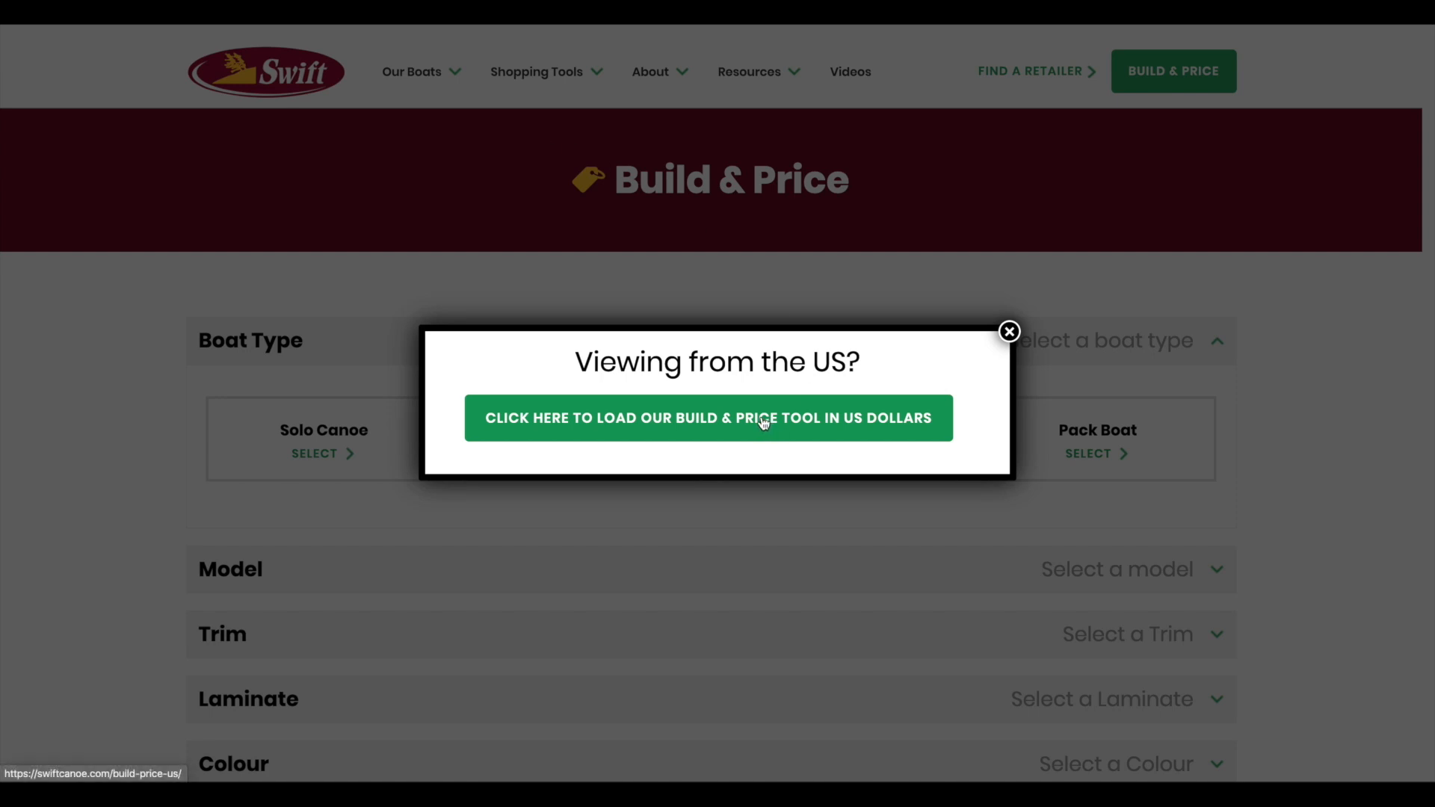
# Step: Dismiss the US-dollar prompt and choose Tandem Canoe, model Keewaydin 16 at $3,295 CAD
pyautogui.click(1009, 332)
pyautogui.scroll(-2, 1009, 338)
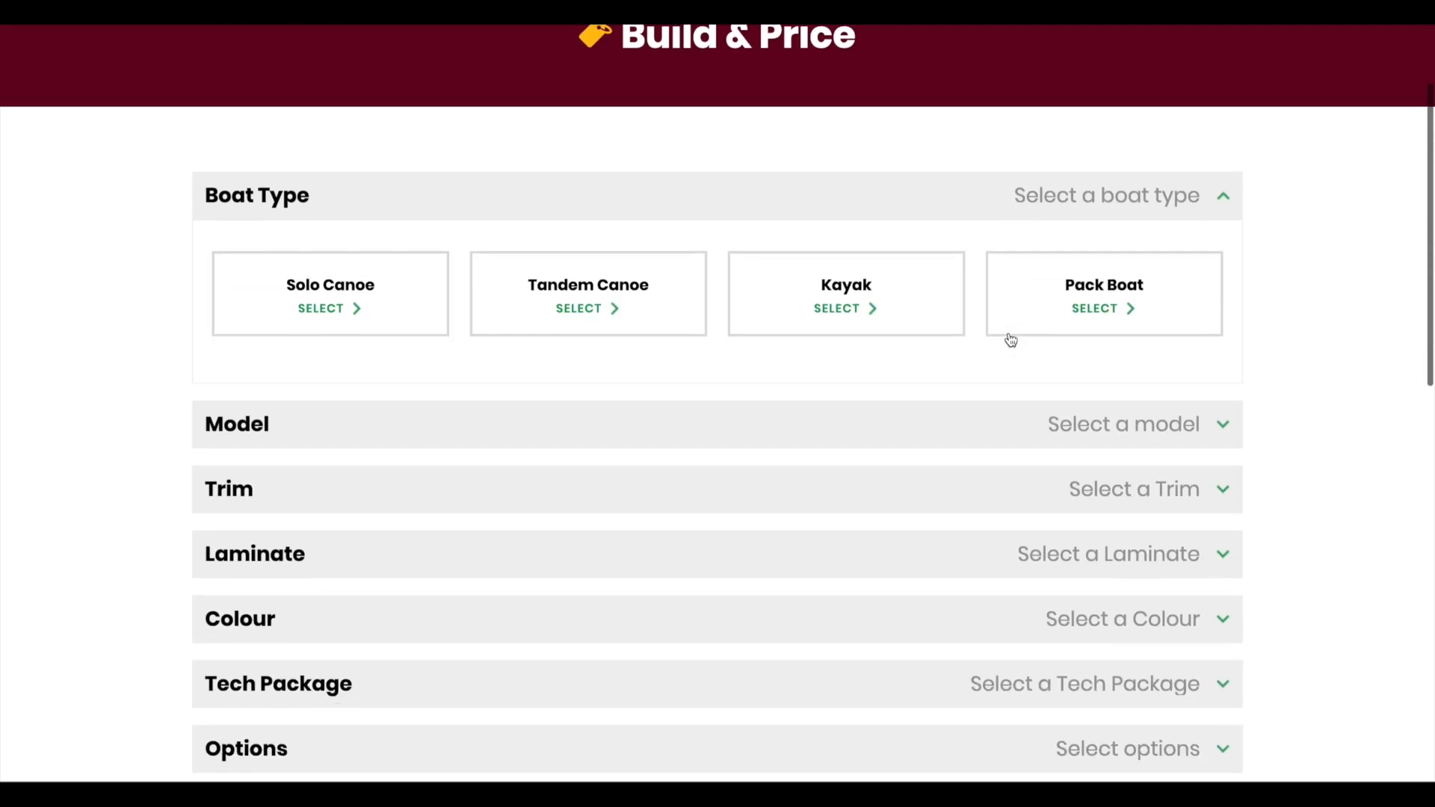
pyautogui.click(607, 304)
pyautogui.scroll(-1, 609, 305)
pyautogui.scroll(-1, 609, 305)
pyautogui.click(630, 272)
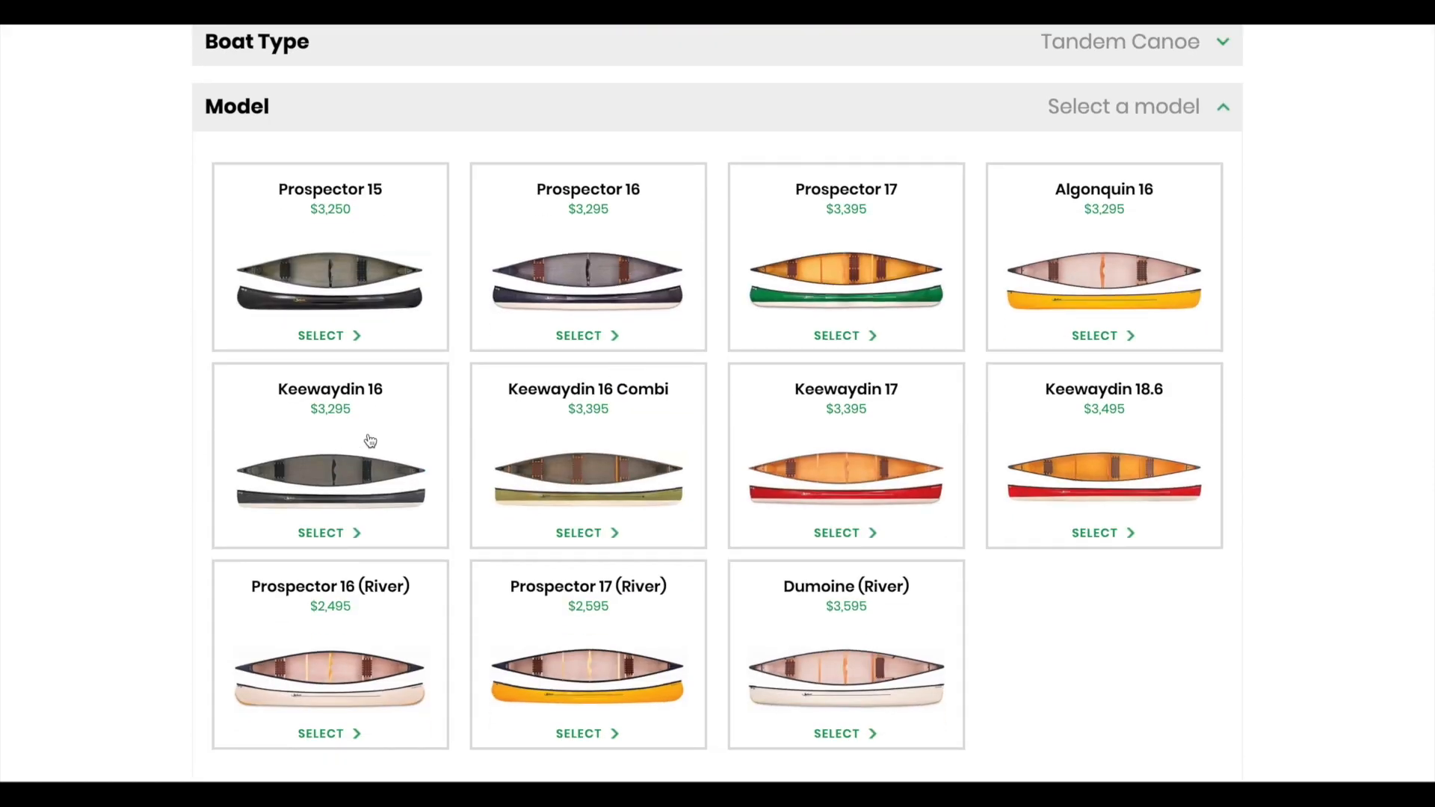
pyautogui.click(370, 441)
pyautogui.scroll(-5, 369, 438)
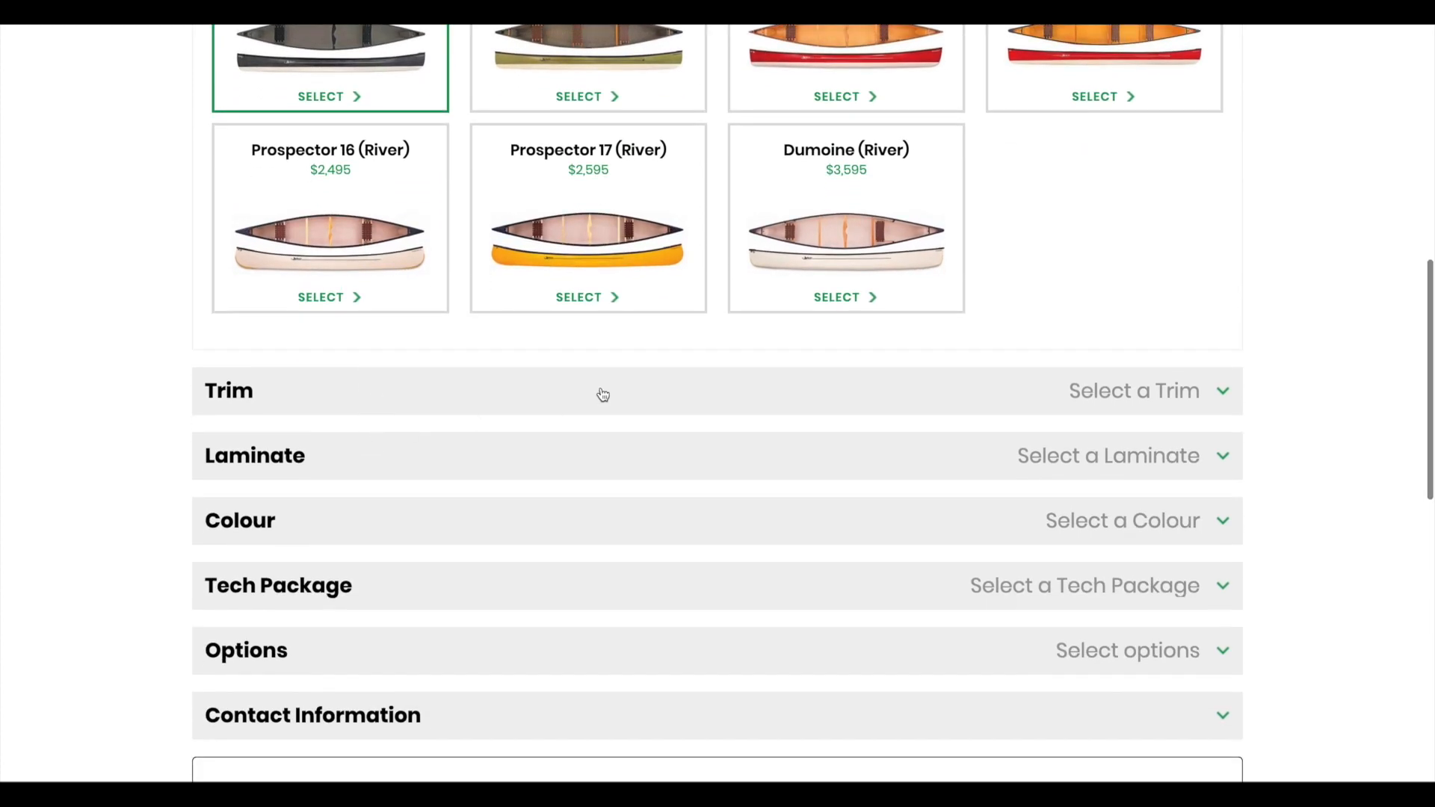
pyautogui.click(603, 394)
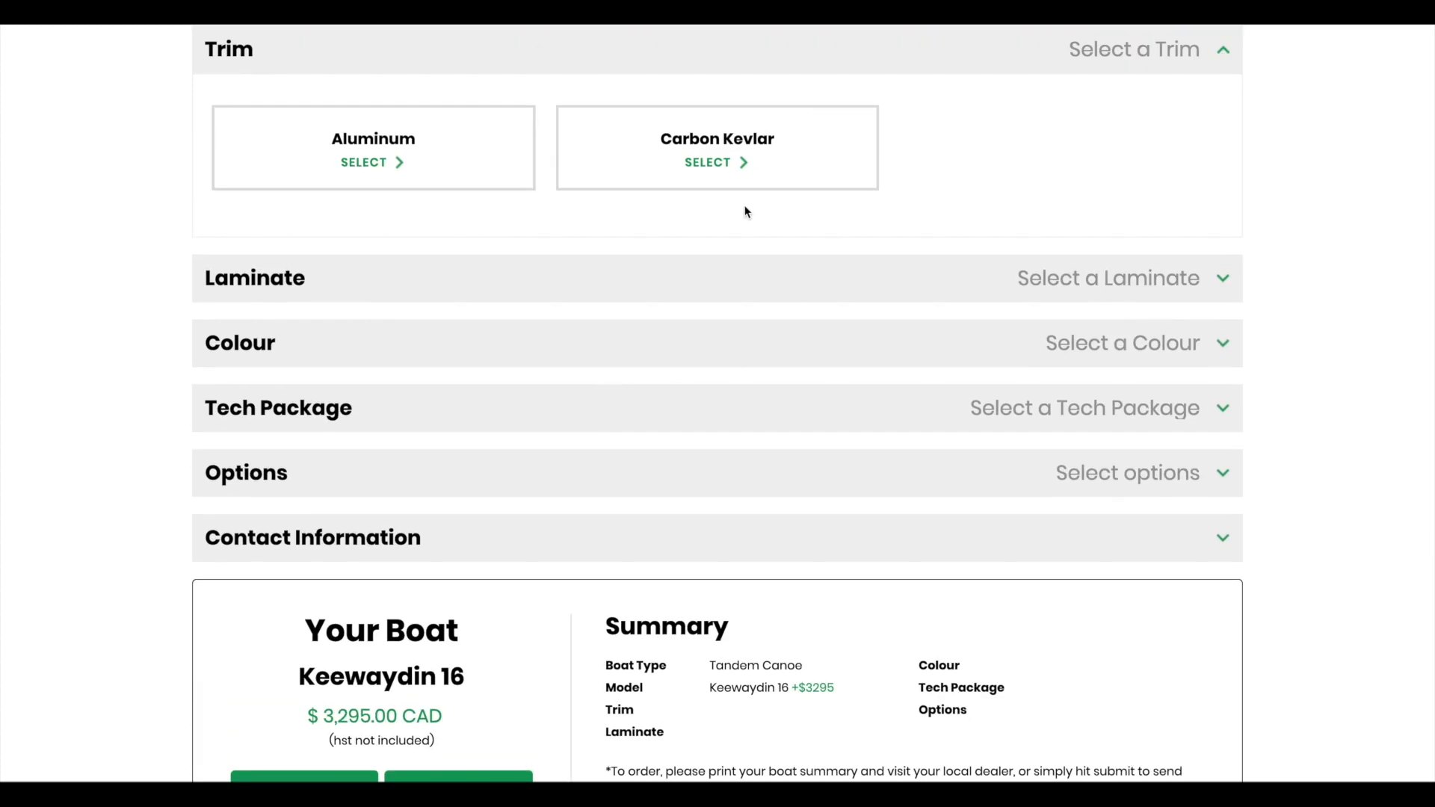
# Step: Choose Carbon Kevlar trim and Kevlar Fusion laminate, bringing the Keewaydin 16 to $3,995 CAD
pyautogui.click(717, 153)
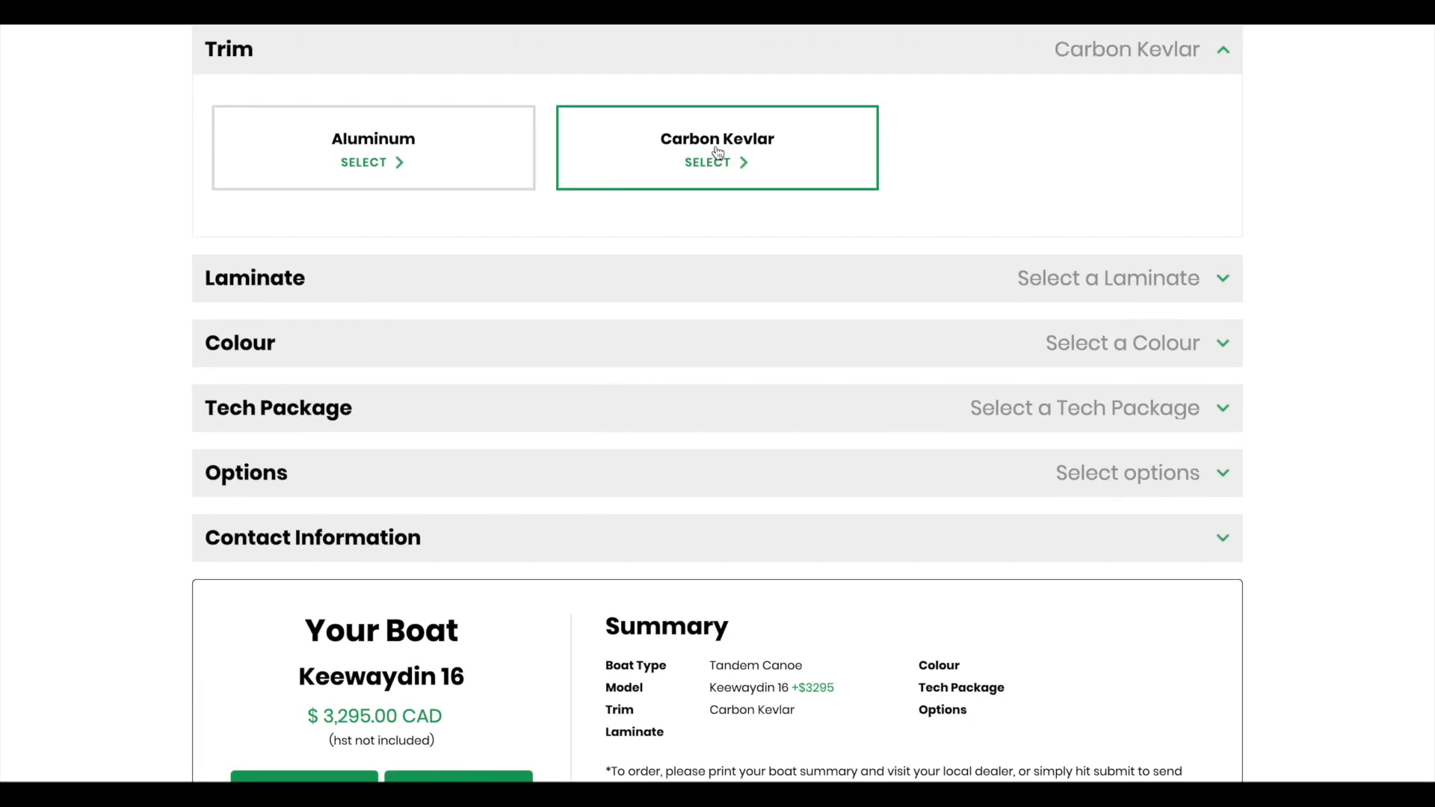
pyautogui.click(837, 293)
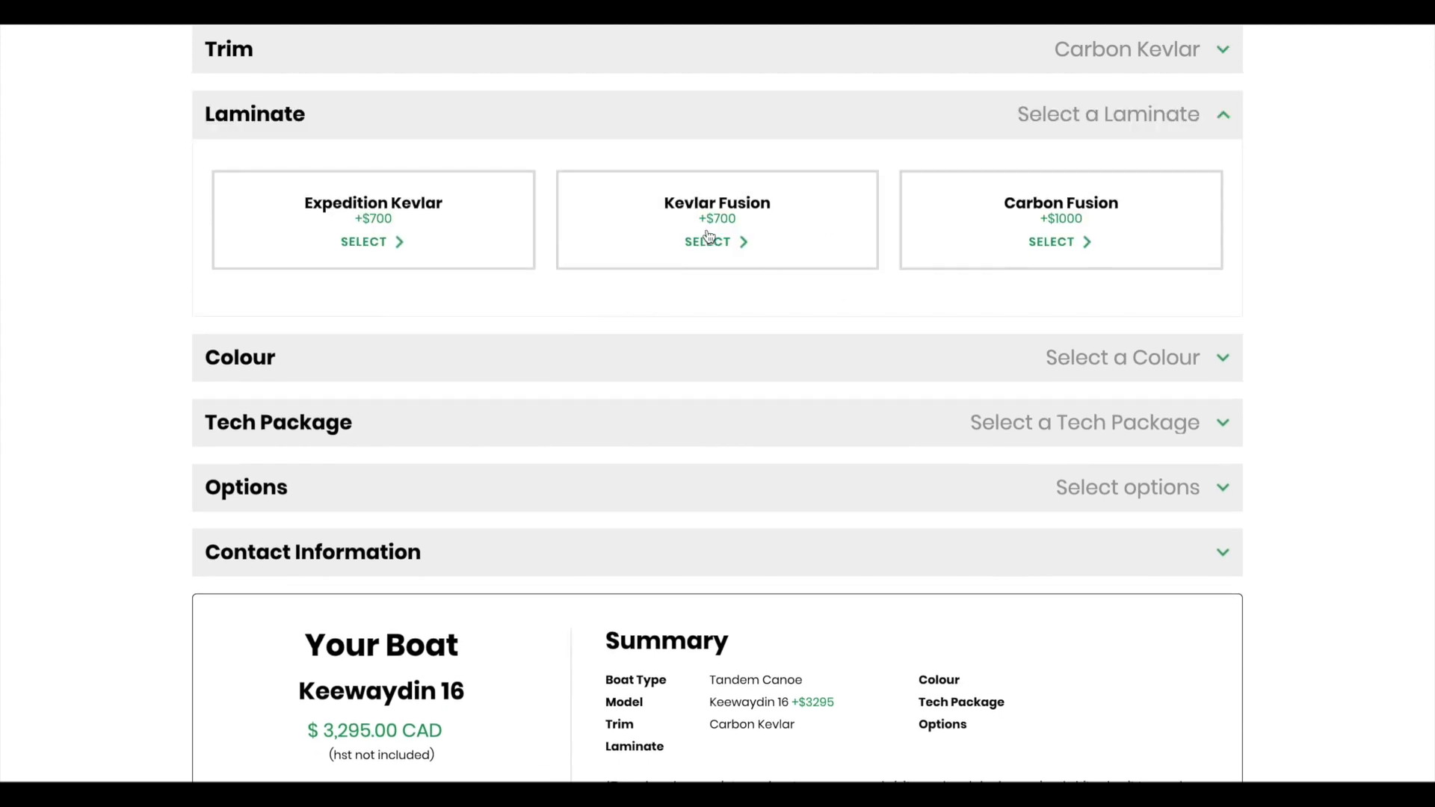
pyautogui.click(705, 224)
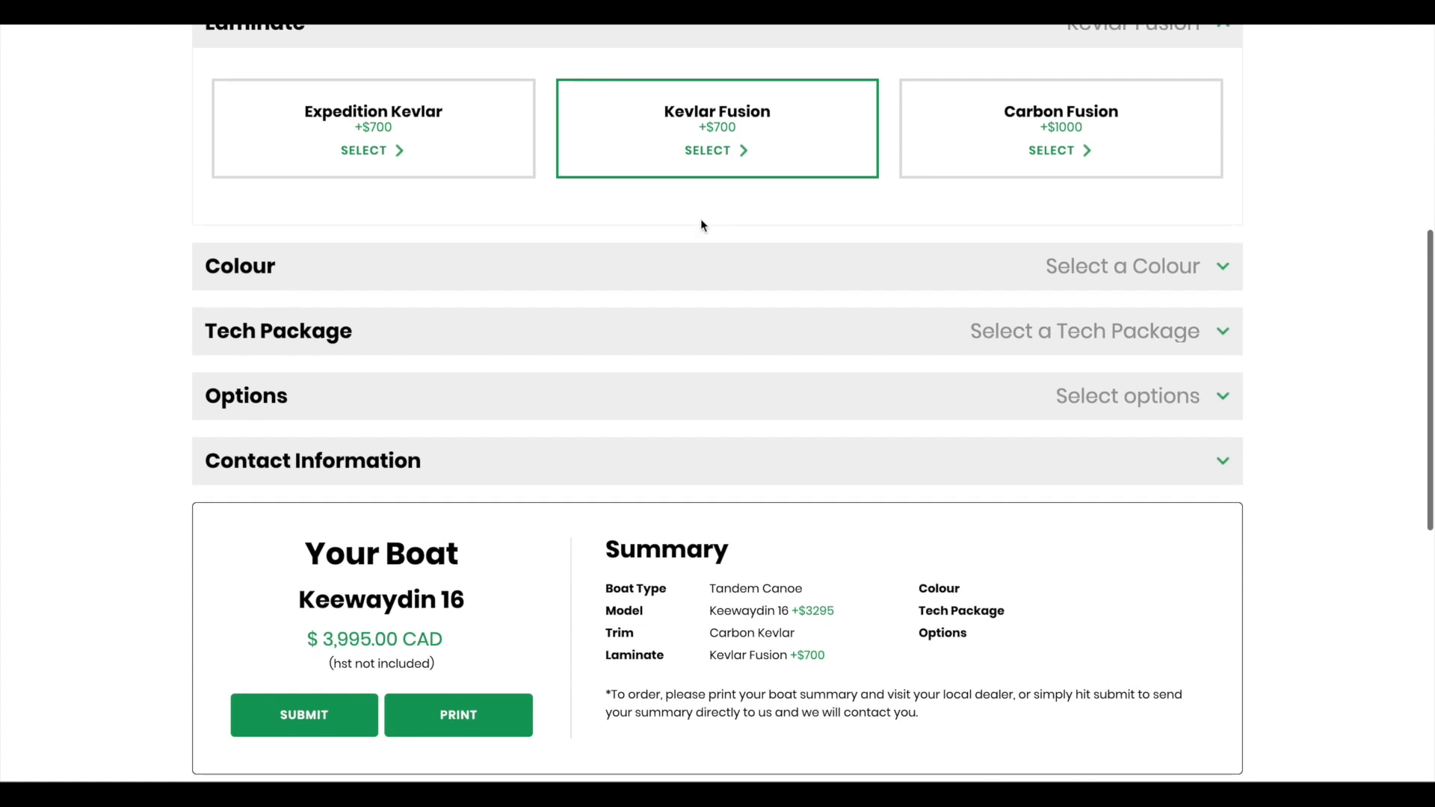
pyautogui.click(698, 270)
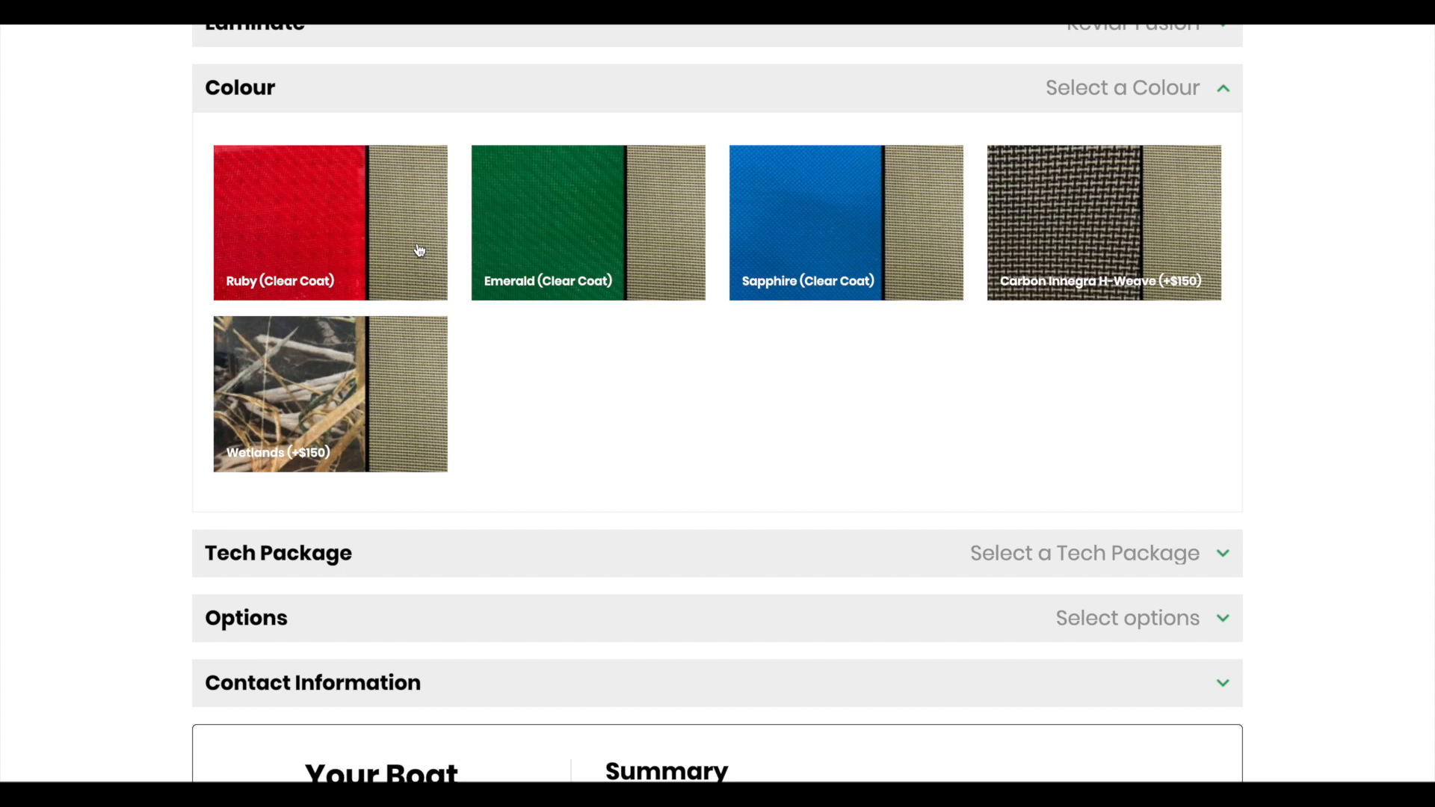
pyautogui.click(914, 572)
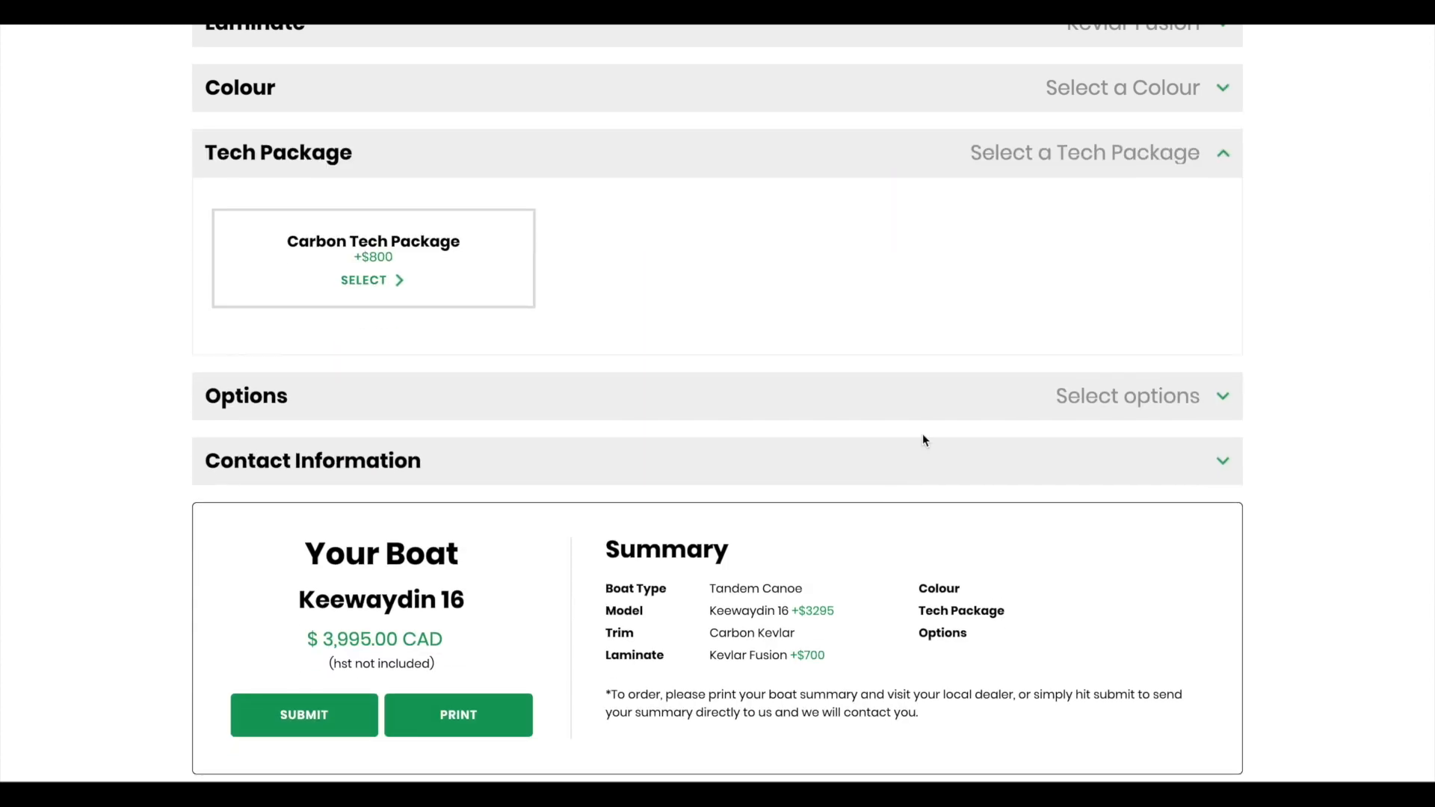
pyautogui.click(916, 396)
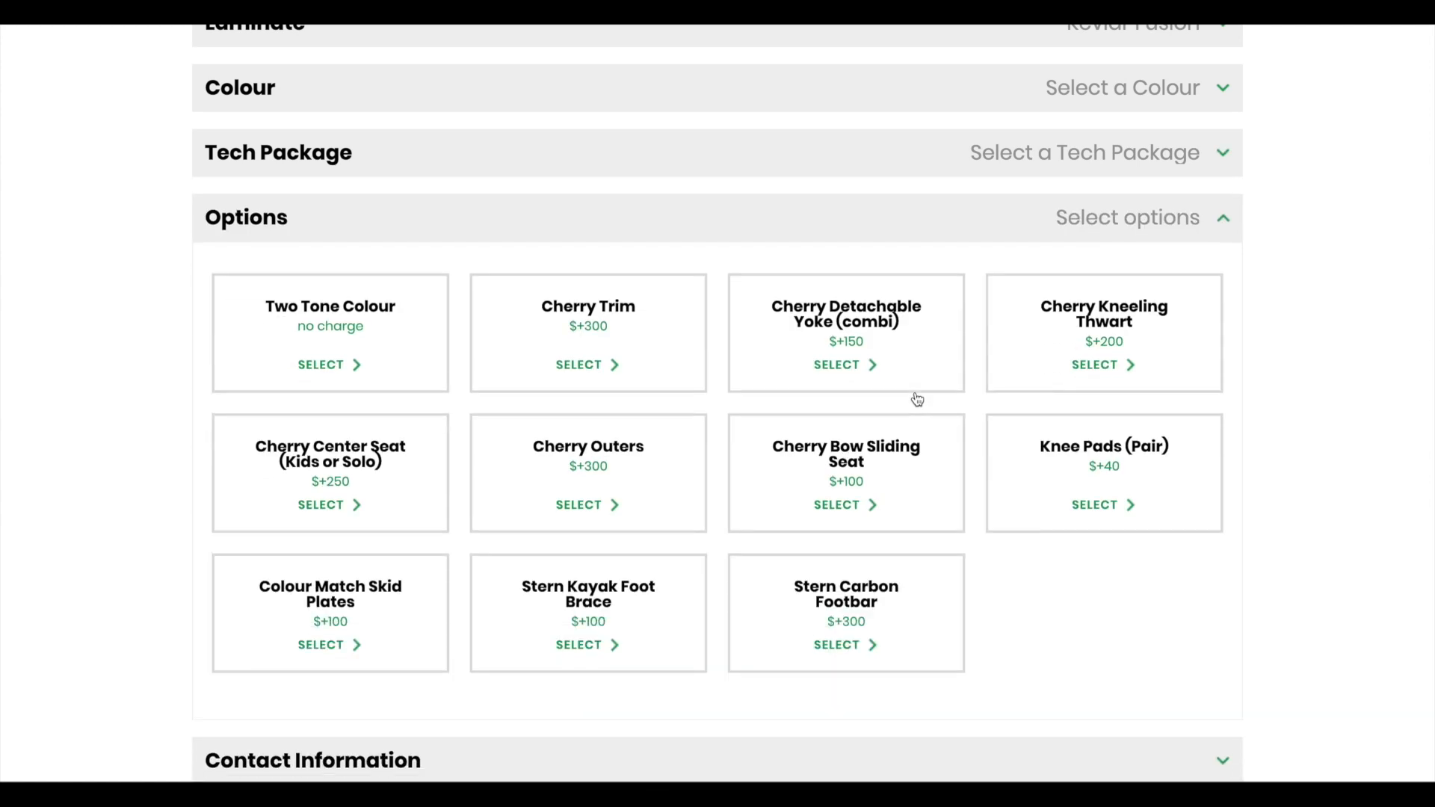
# Step: Add the Cherry Bow Sliding Seat and Colour Match Skid Plates options, totalling $4,195 CAD
pyautogui.click(315, 341)
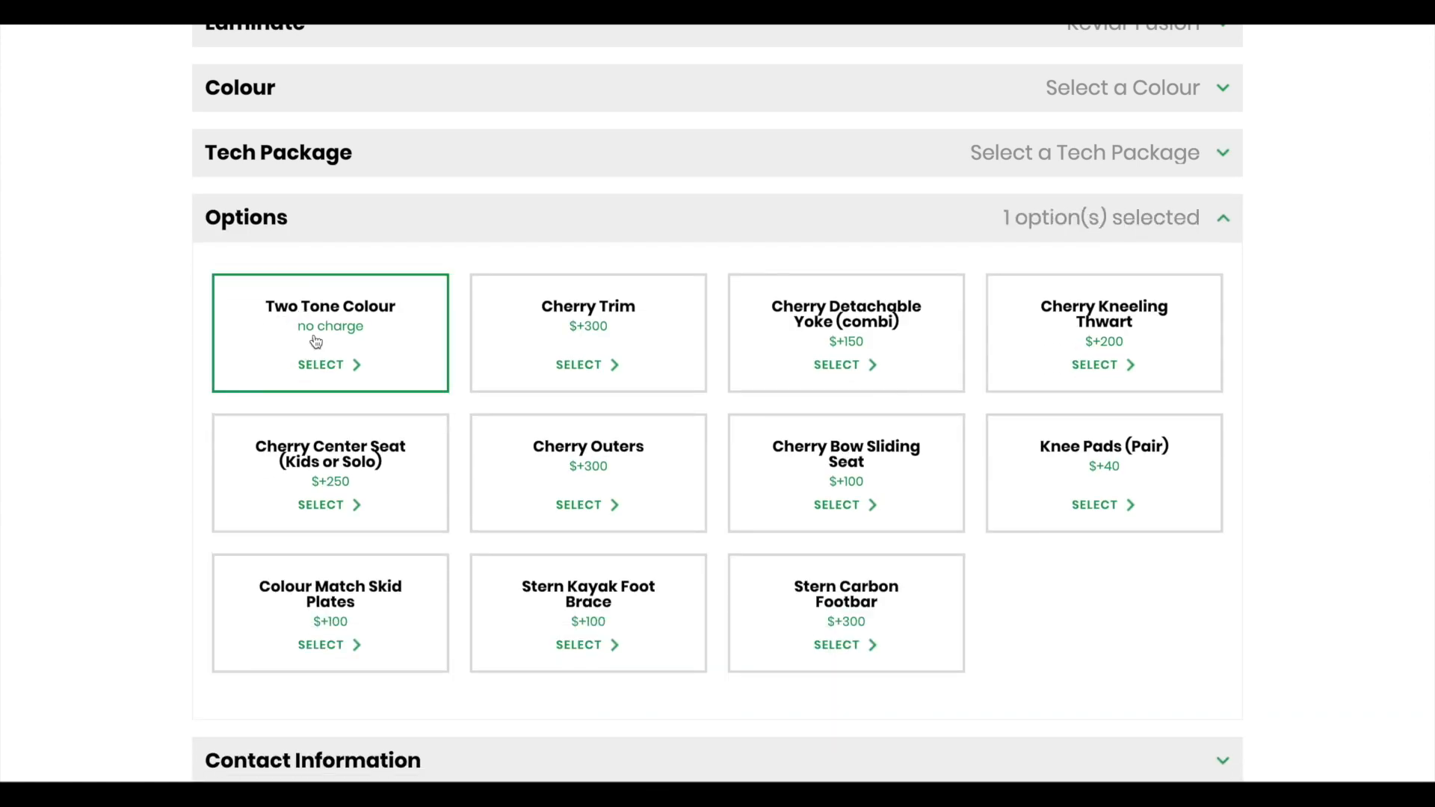
pyautogui.click(869, 471)
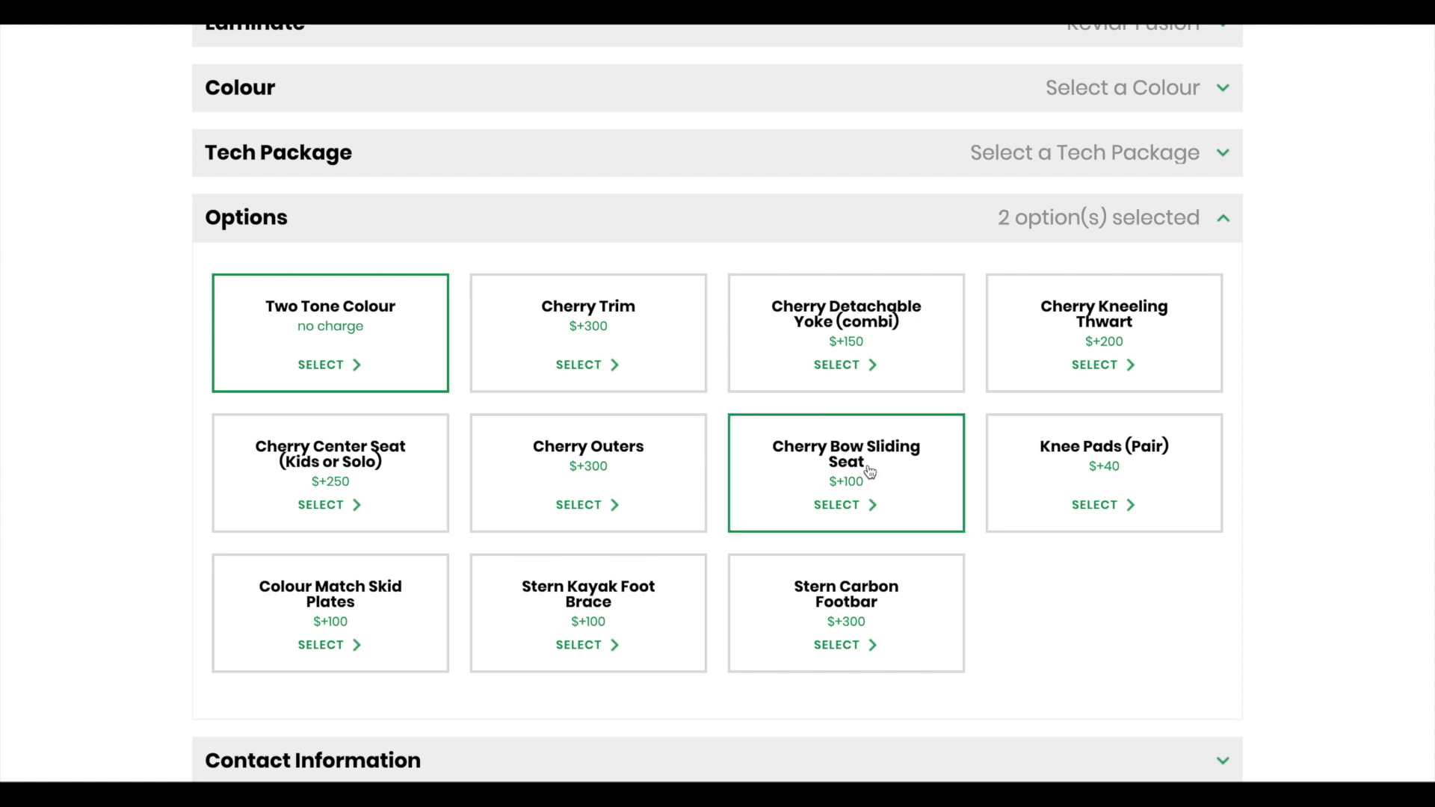
pyautogui.click(369, 610)
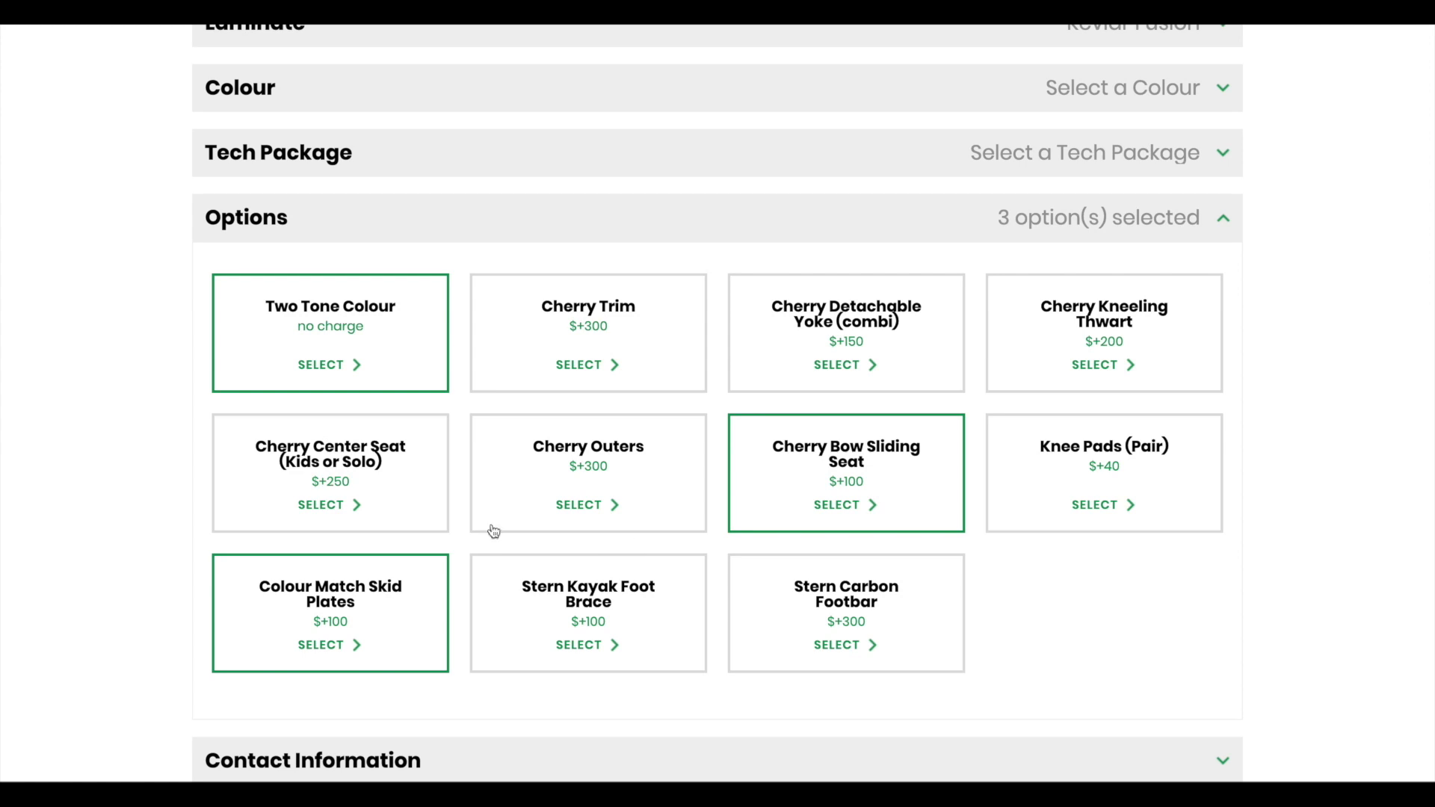
pyautogui.scroll(-5, 1150, 557)
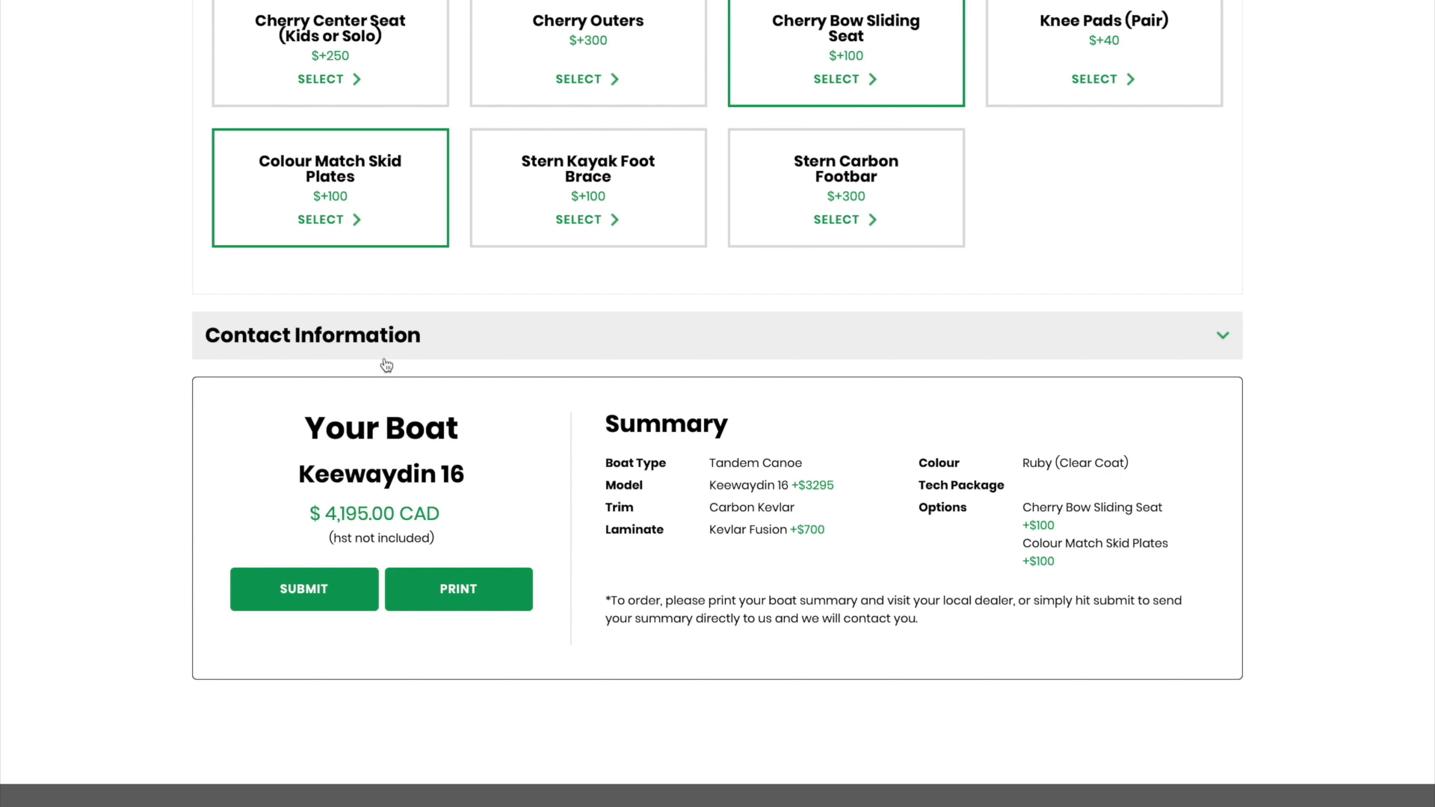
# Step: Enter the contact's name, e-mail and location Muskoka, then submit the build summary
pyautogui.scroll(-5, 306, 341)
pyautogui.scroll(5, 378, 301)
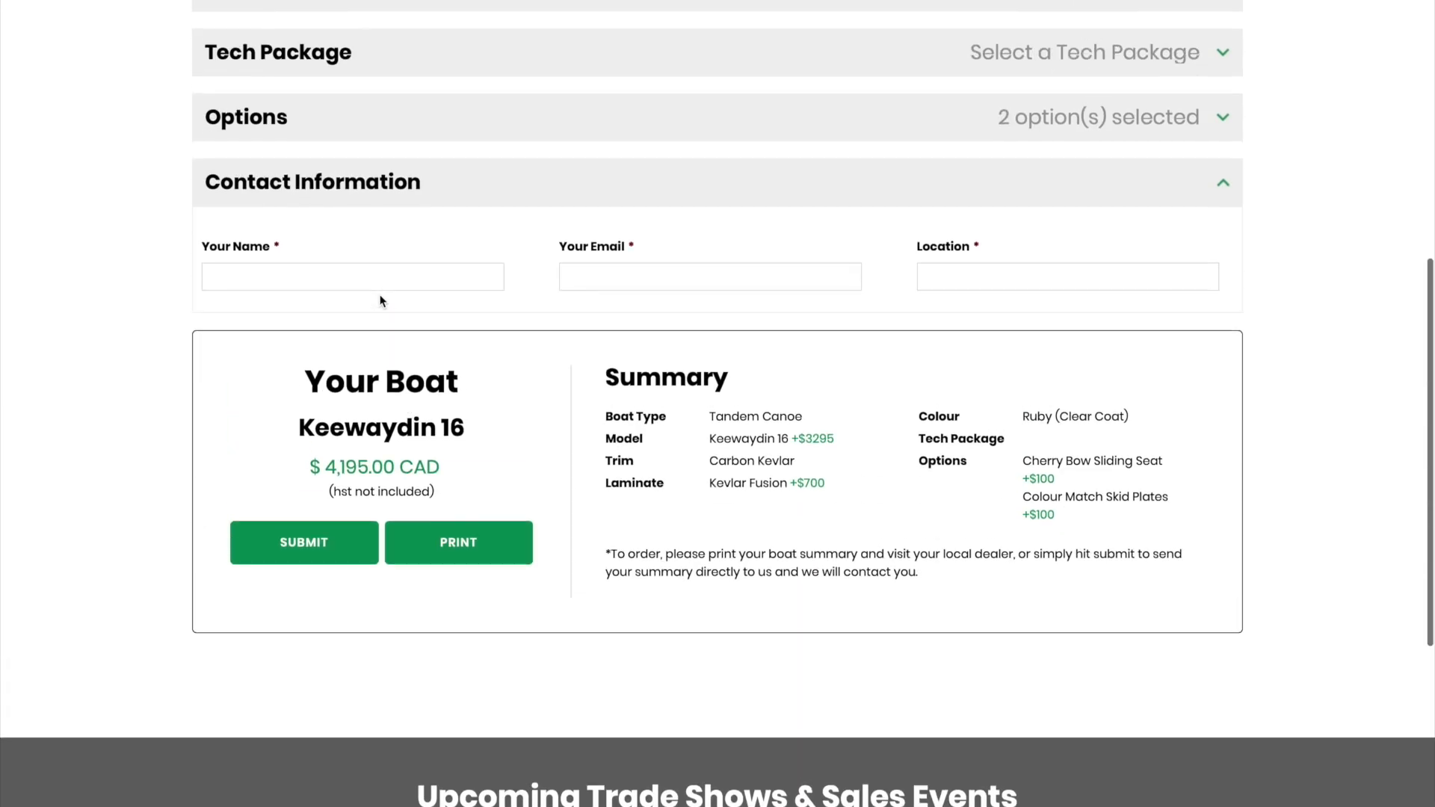
pyautogui.click(284, 318)
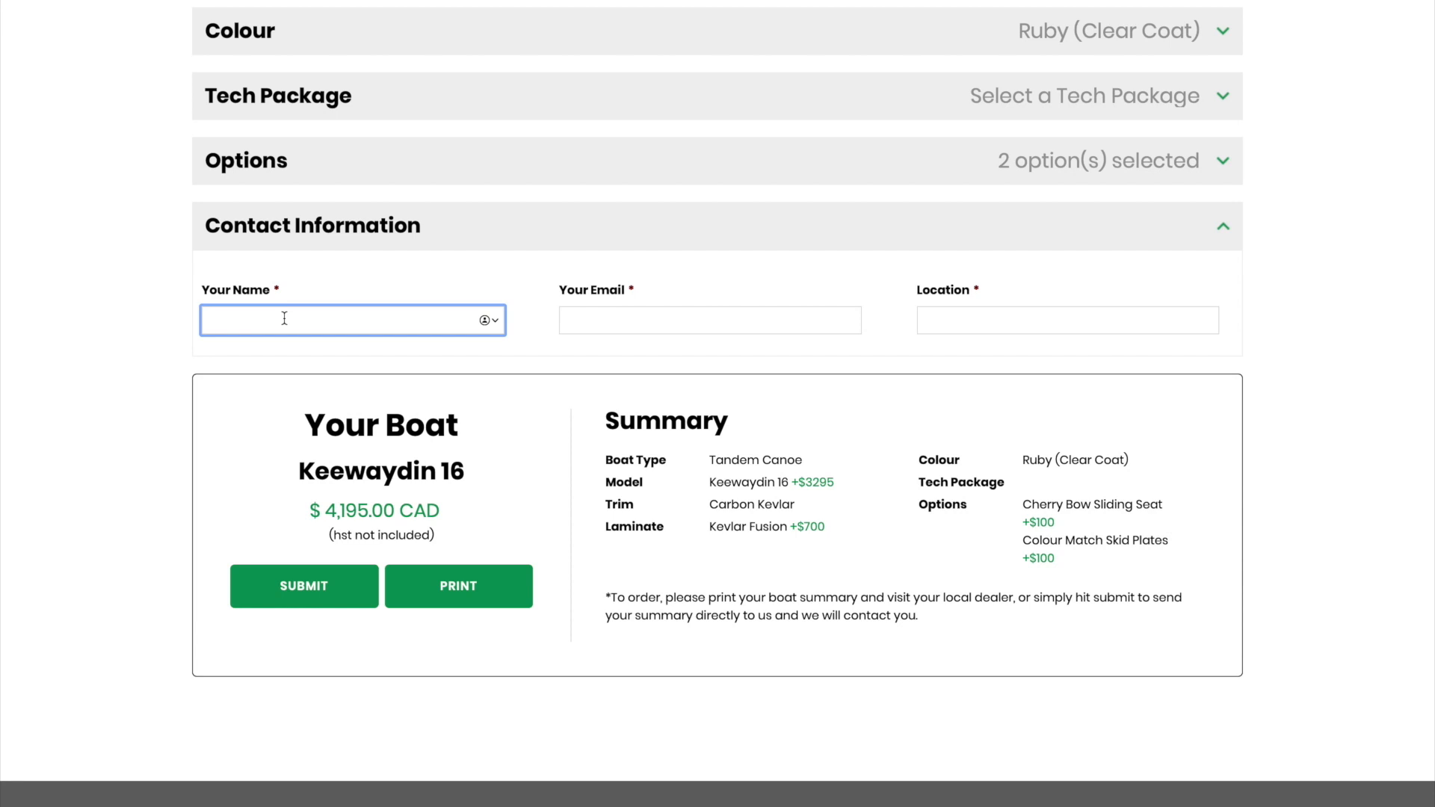
pyautogui.write('Carmen')
pyautogui.click(665, 320)
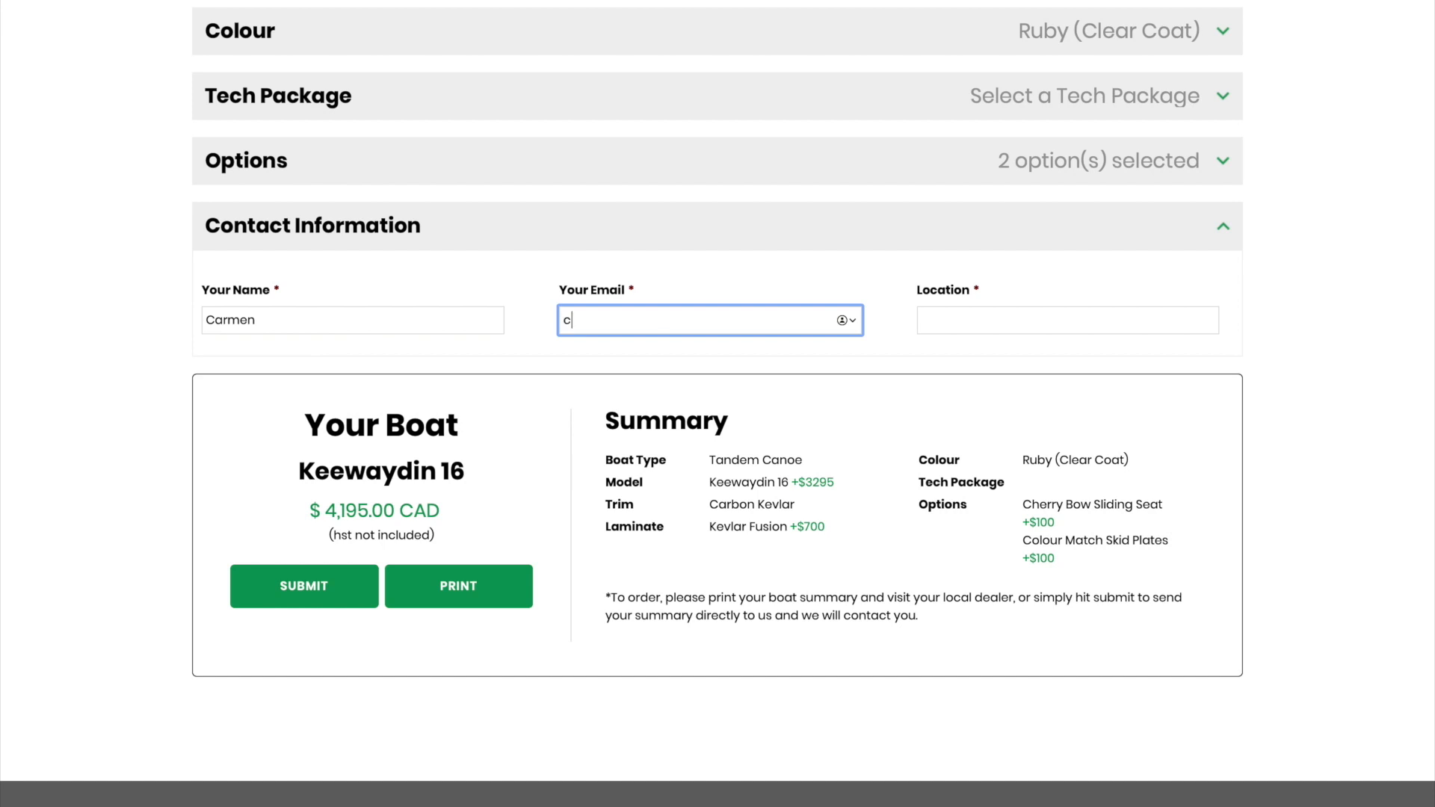
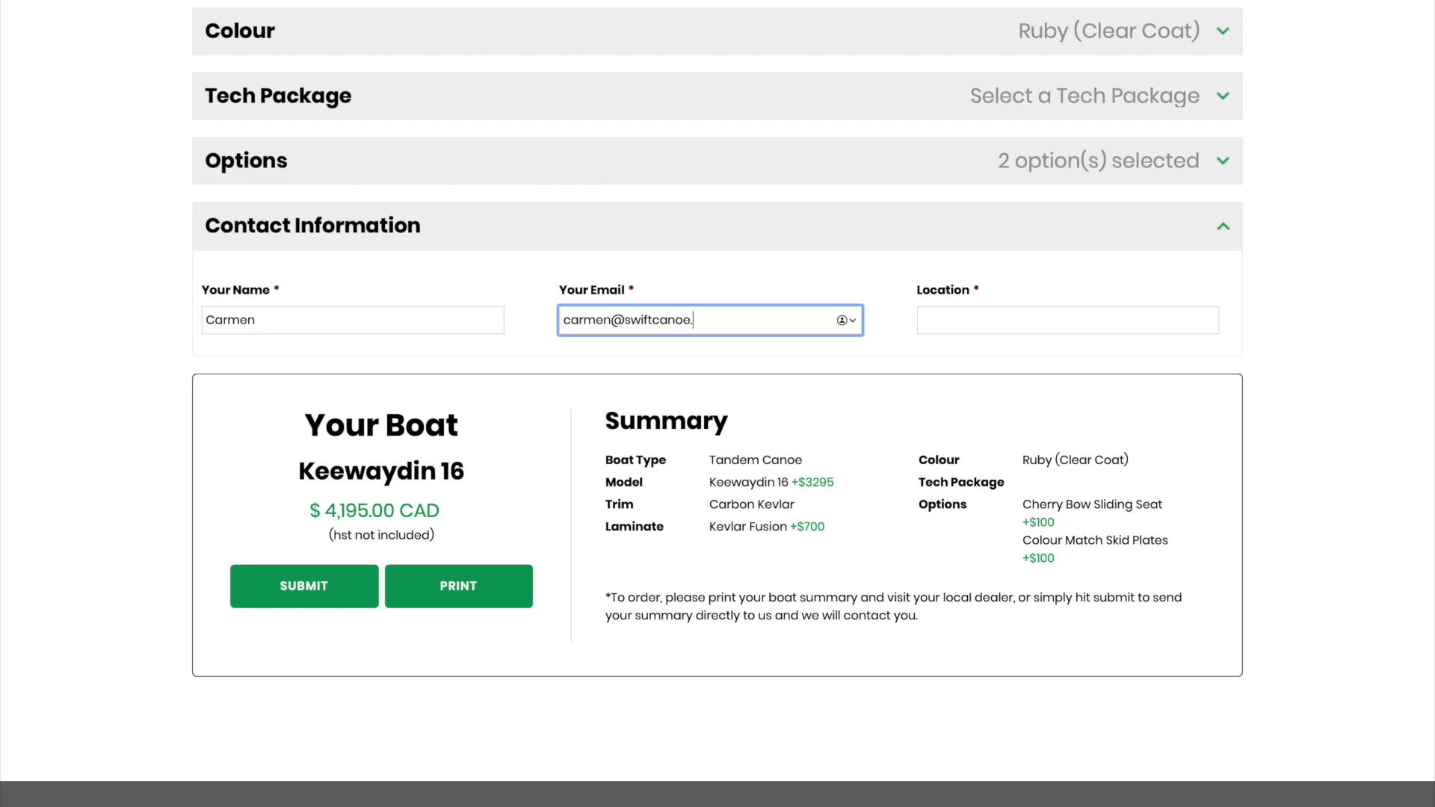
pyautogui.click(1003, 324)
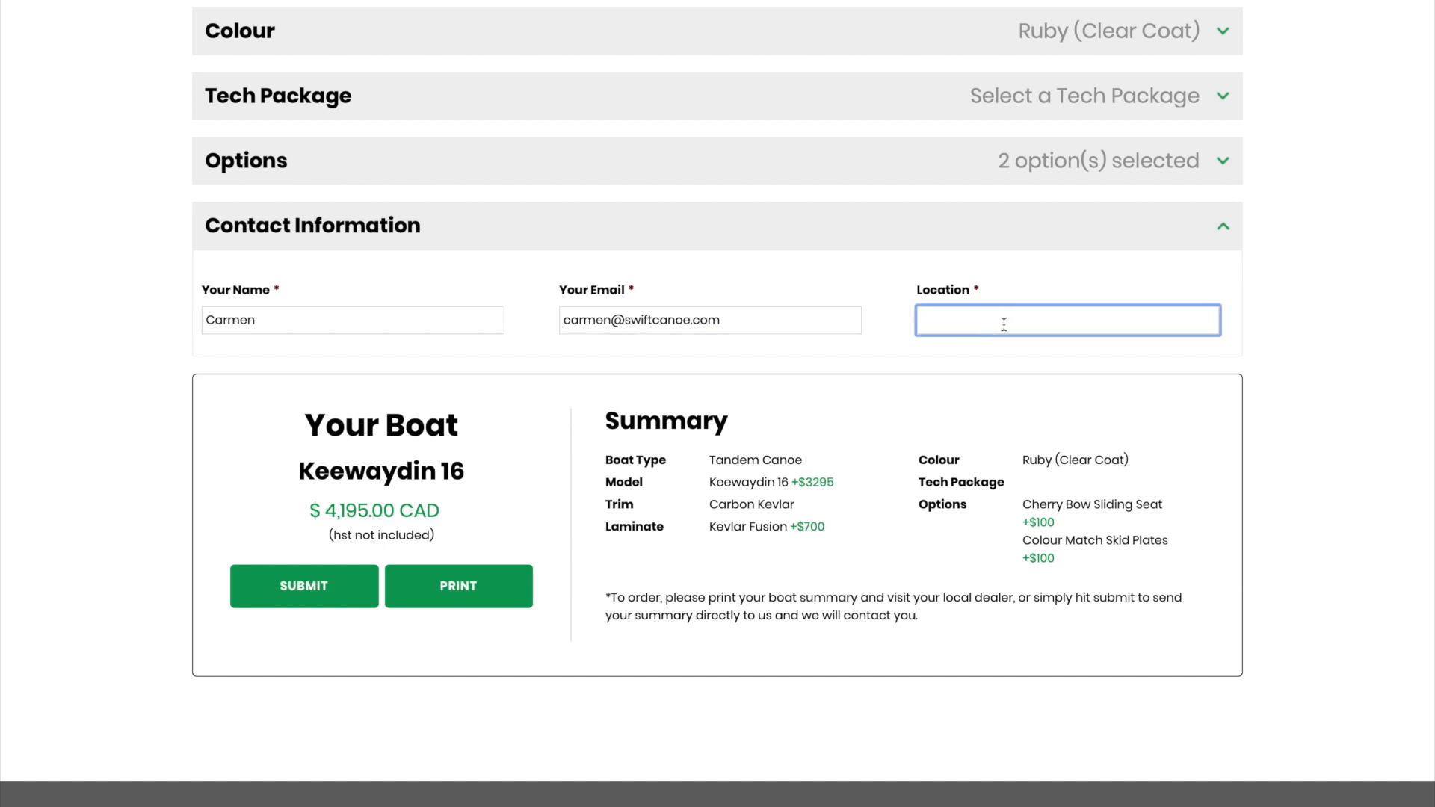
pyautogui.write('Muskoka')
pyautogui.click(340, 595)
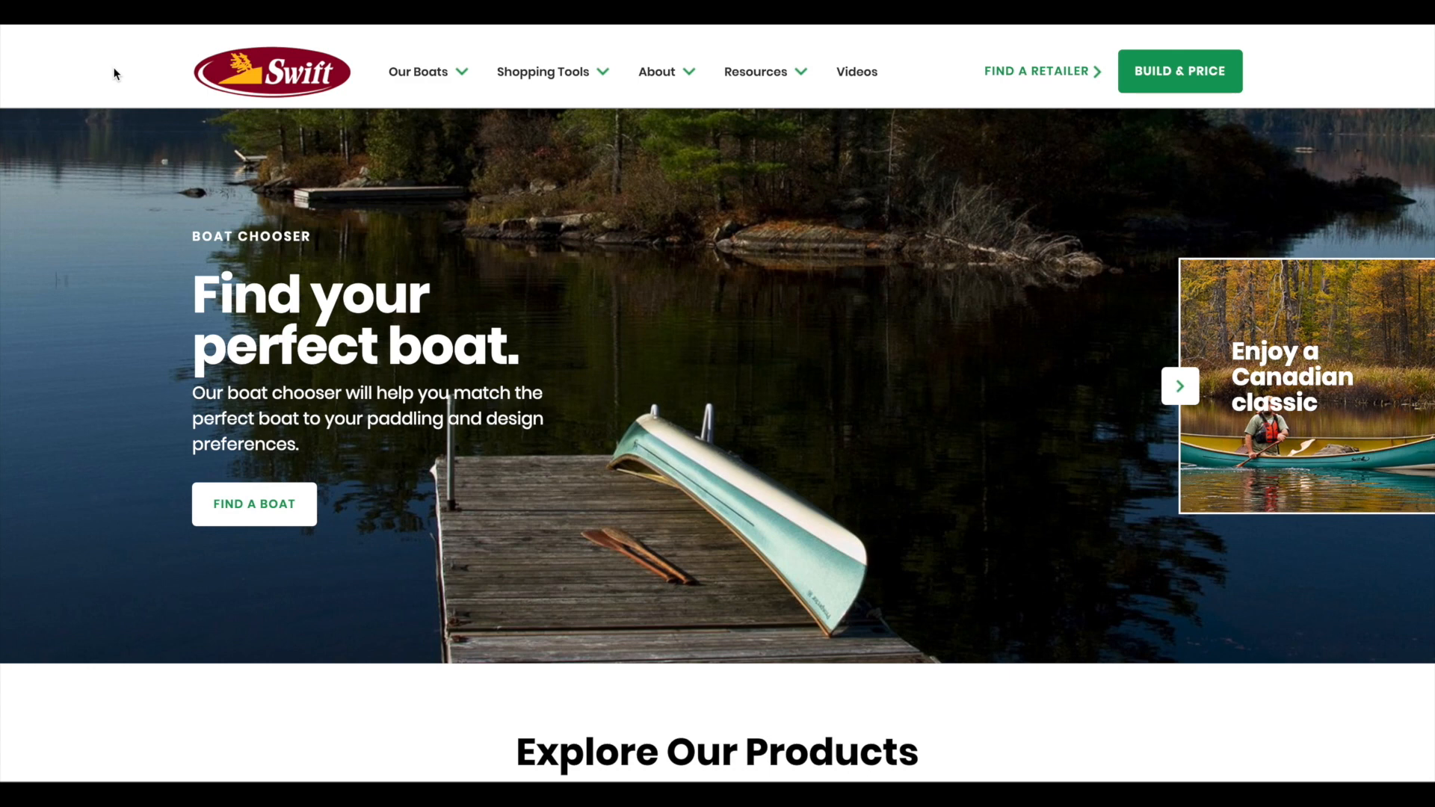
# Step: Open Find A Retailer and view, then close, the directions to Swift Algonquin
pyautogui.click(1051, 79)
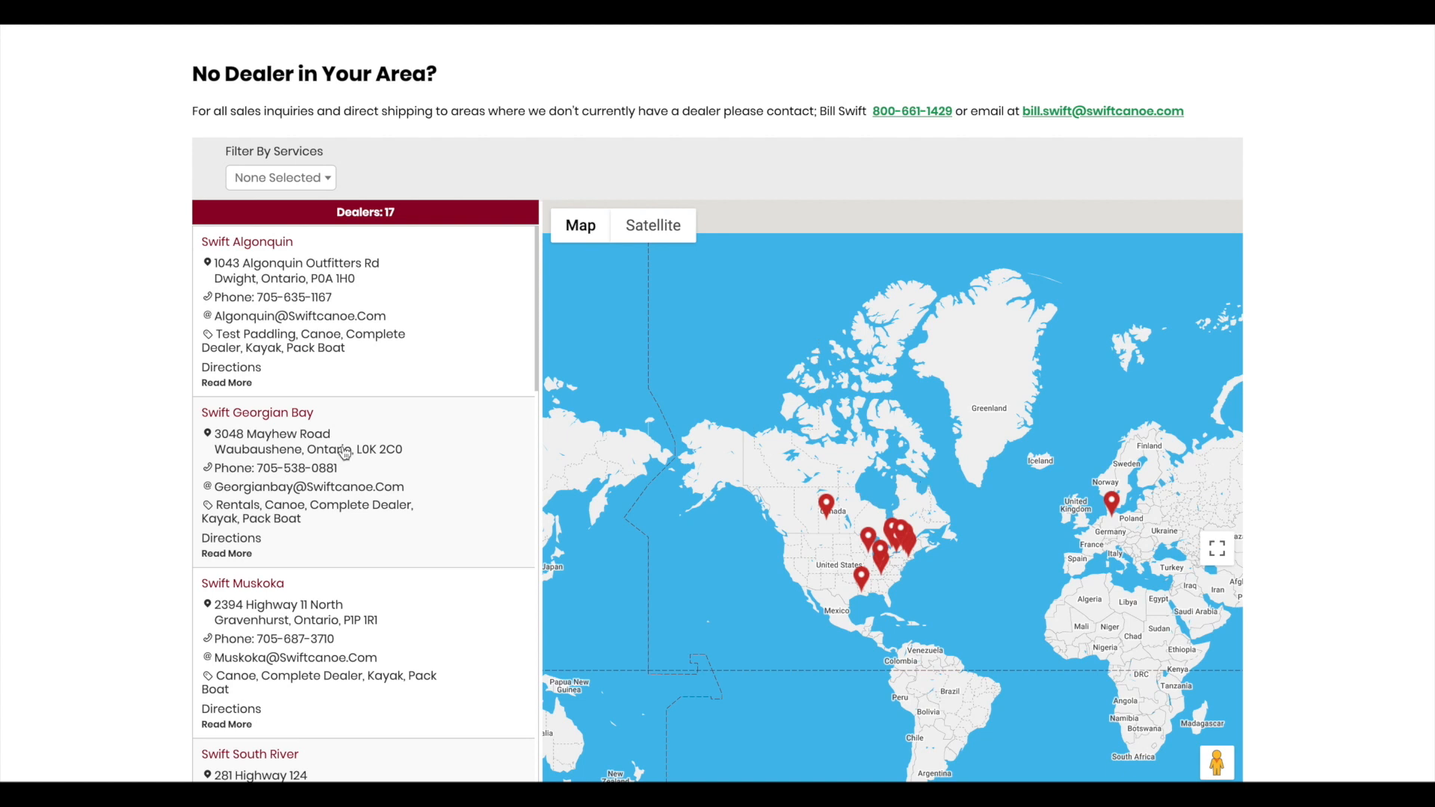
pyautogui.click(233, 369)
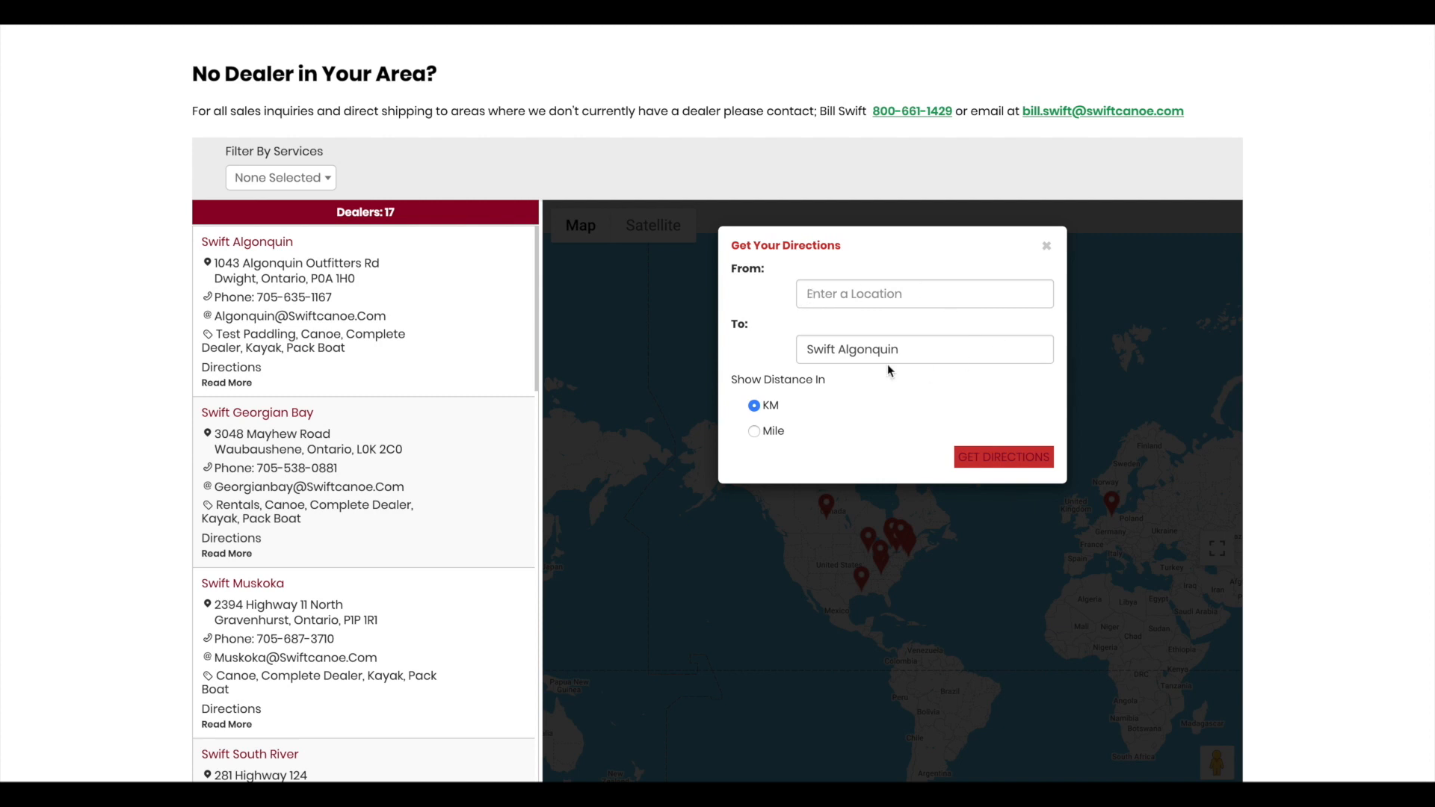
pyautogui.click(1046, 245)
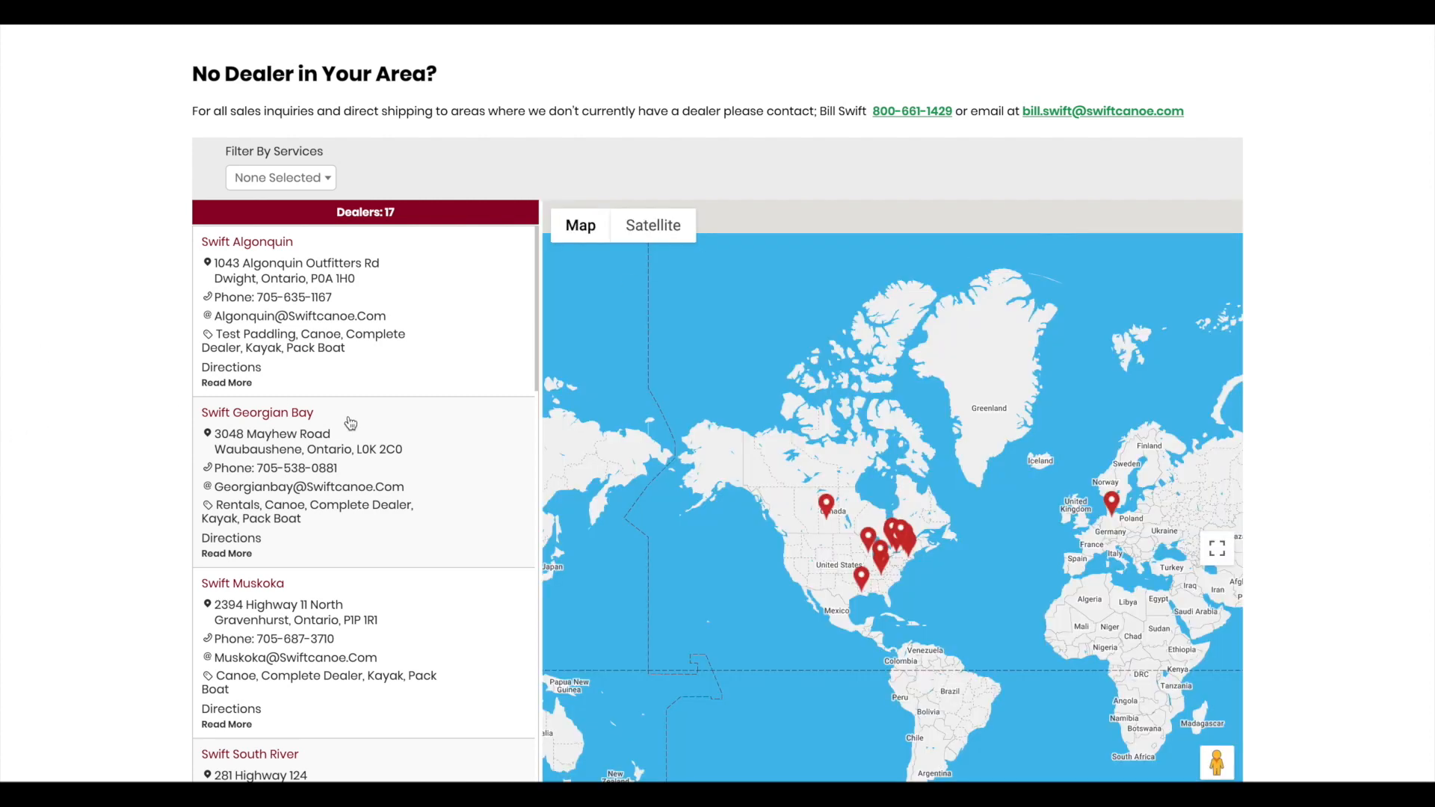
# Step: Scroll through the list of 17 dealers beside the map
pyautogui.scroll(-3, 351, 422)
pyautogui.scroll(-7, 351, 422)
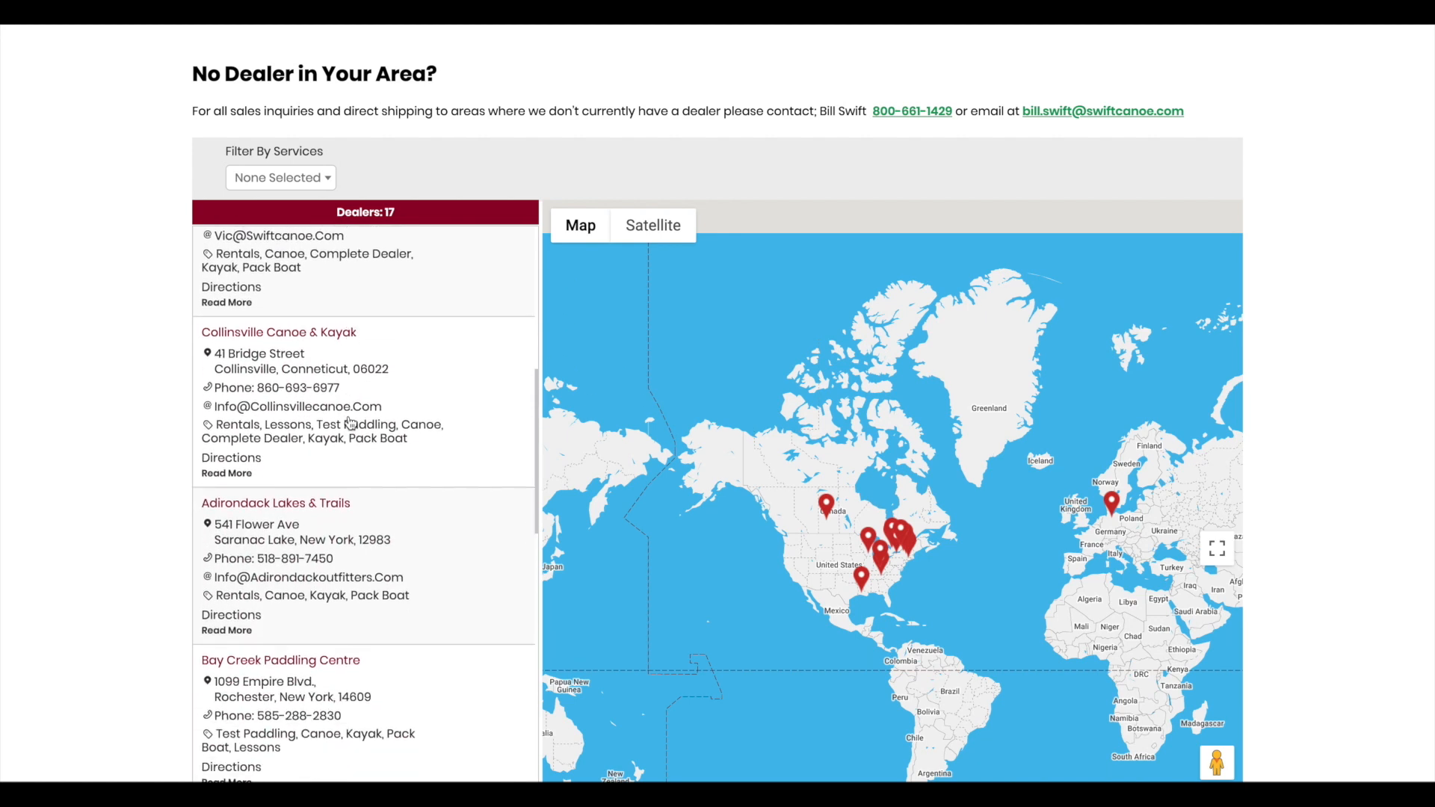
pyautogui.scroll(-10, 352, 423)
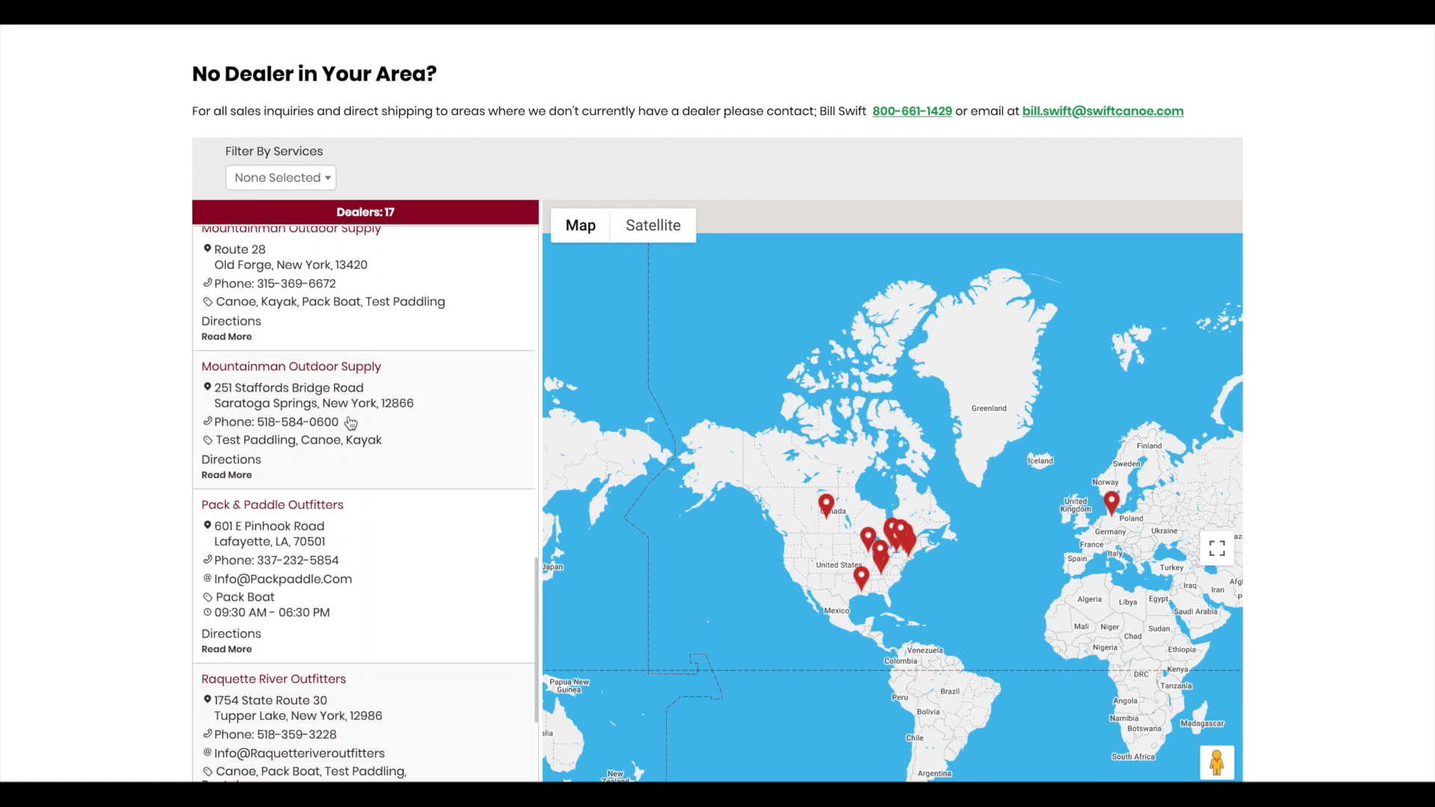
pyautogui.scroll(-3, 351, 423)
pyautogui.scroll(20, 351, 423)
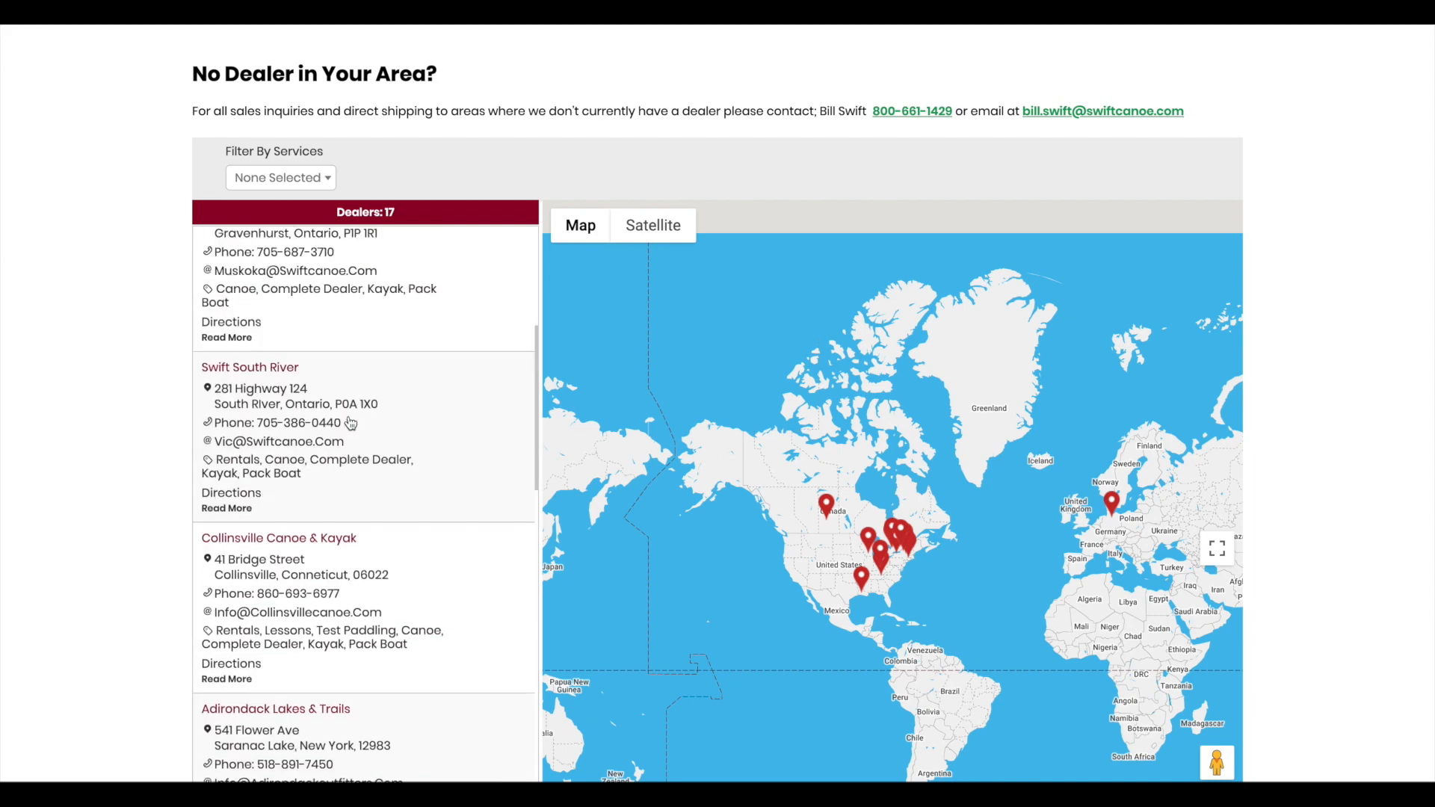
pyautogui.scroll(3, 351, 422)
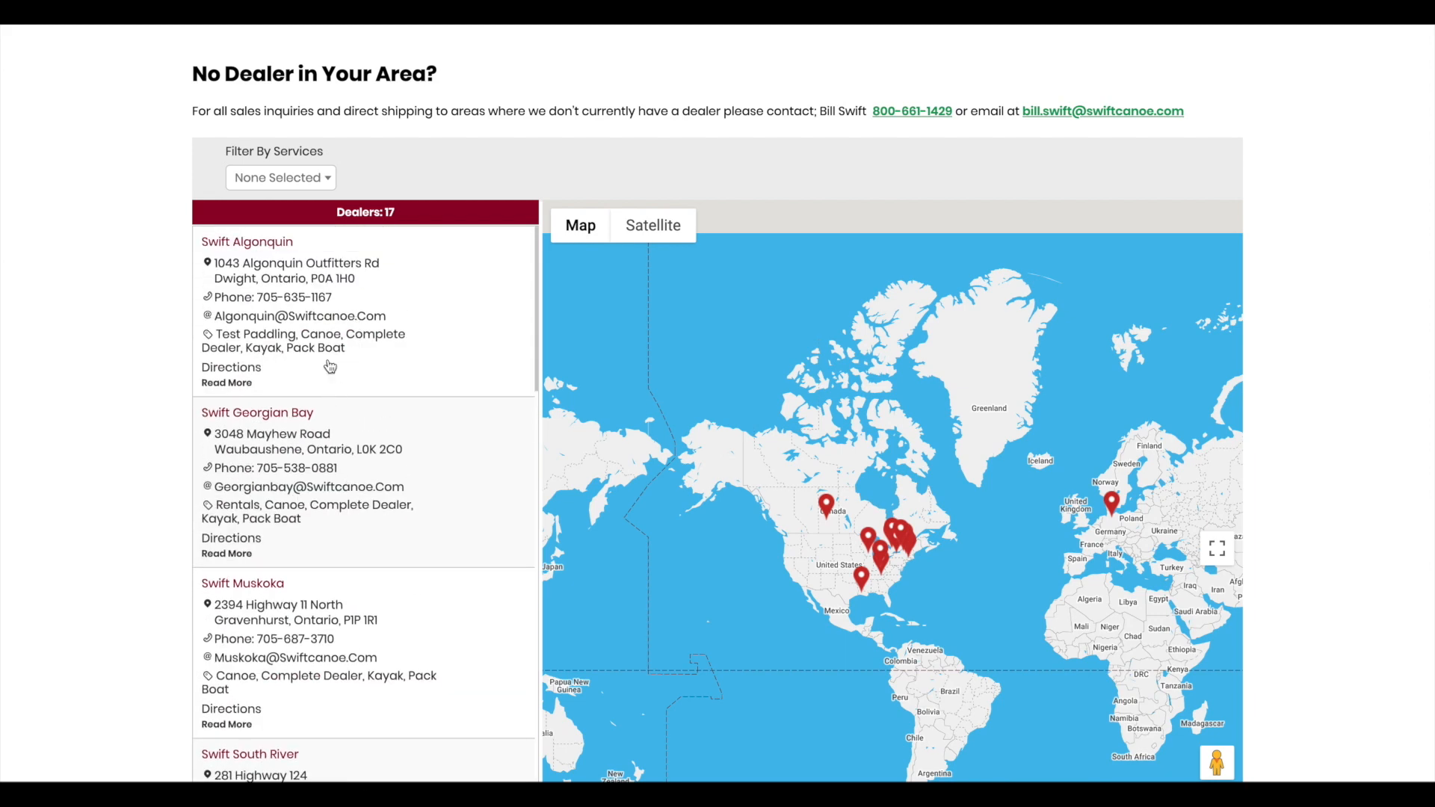
pyautogui.scroll(-6, 348, 654)
pyautogui.scroll(-4, 349, 656)
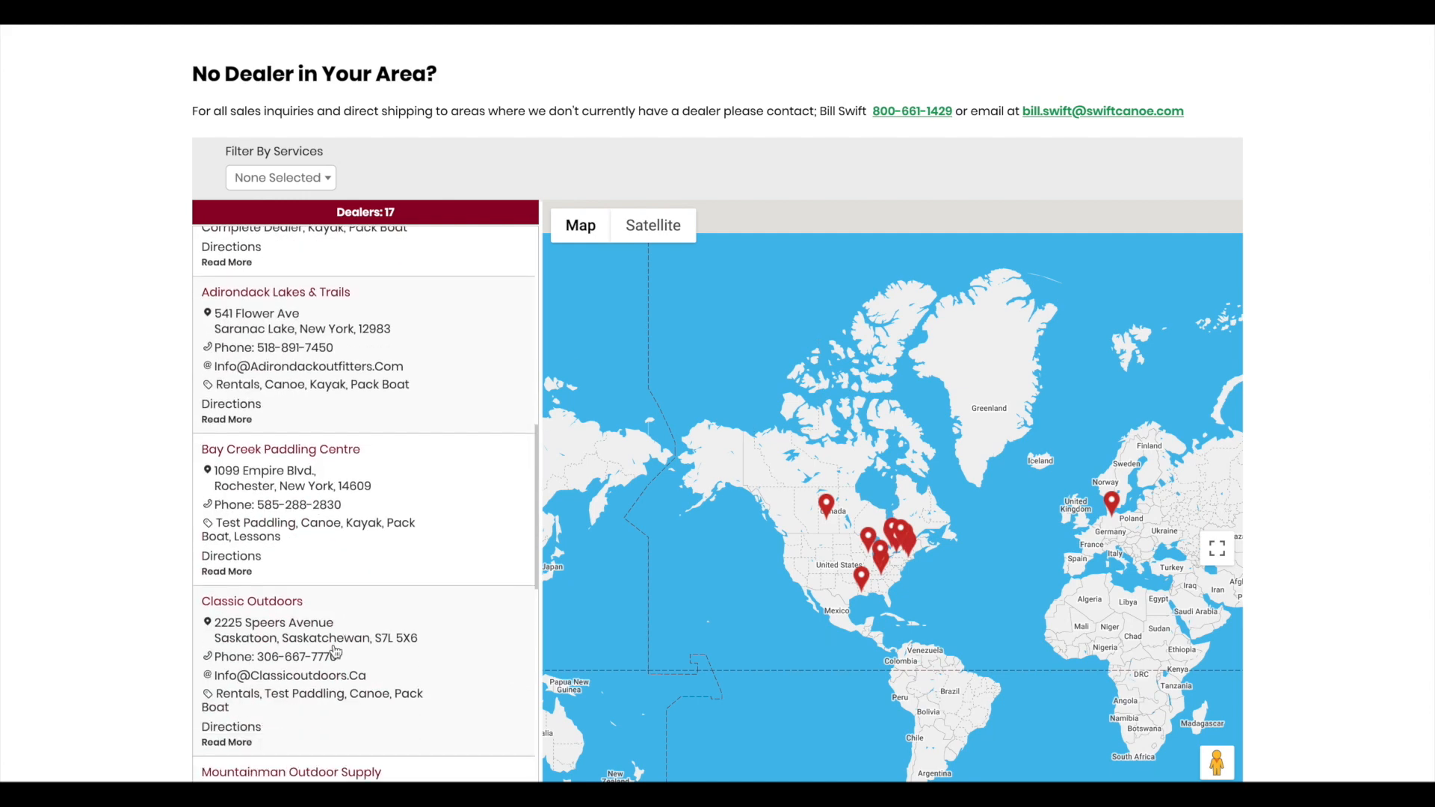
pyautogui.scroll(3, 87, 576)
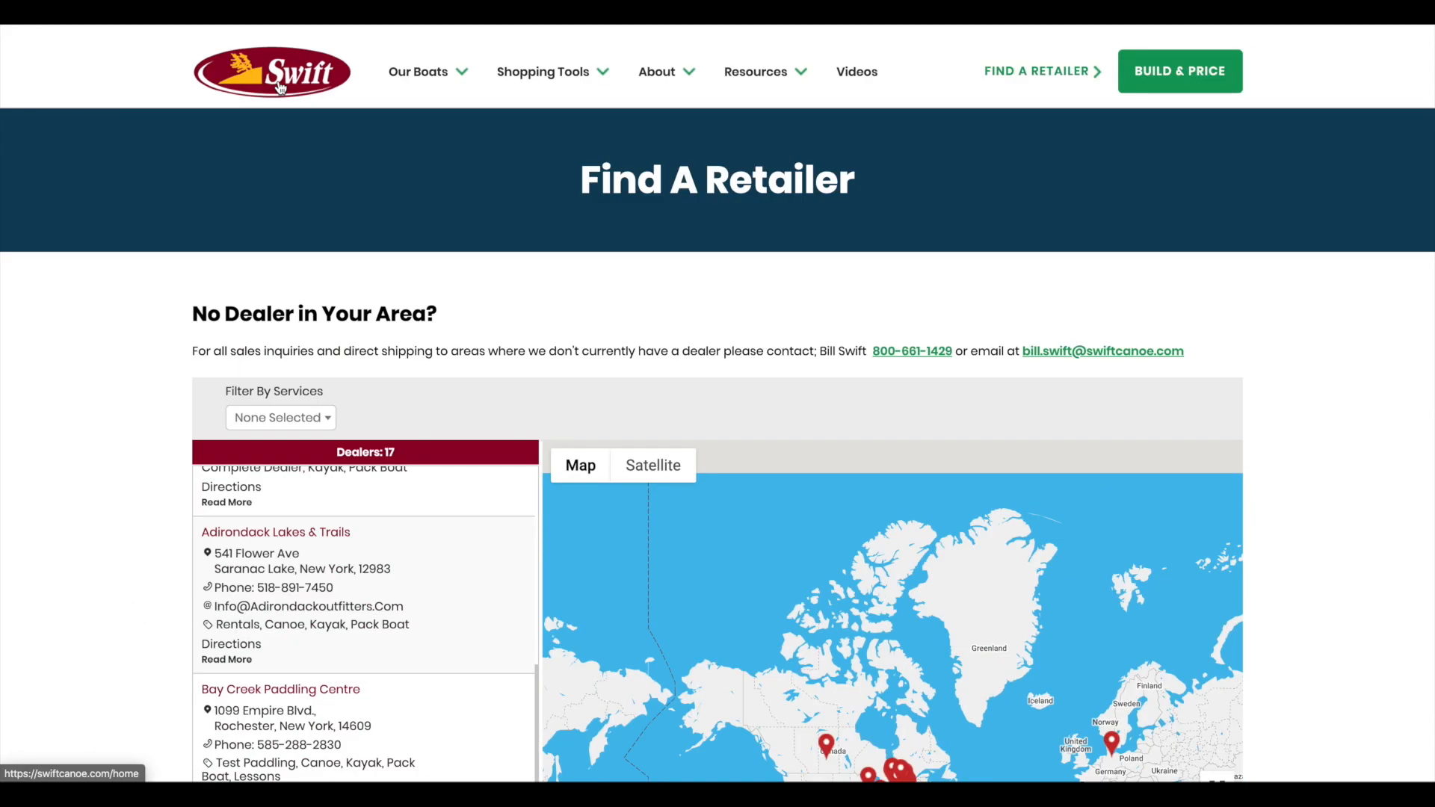
# Step: Go to the Videos page and browse the Cruiser 12.8 unveiling video and canoe video thumbnails
pyautogui.click(858, 79)
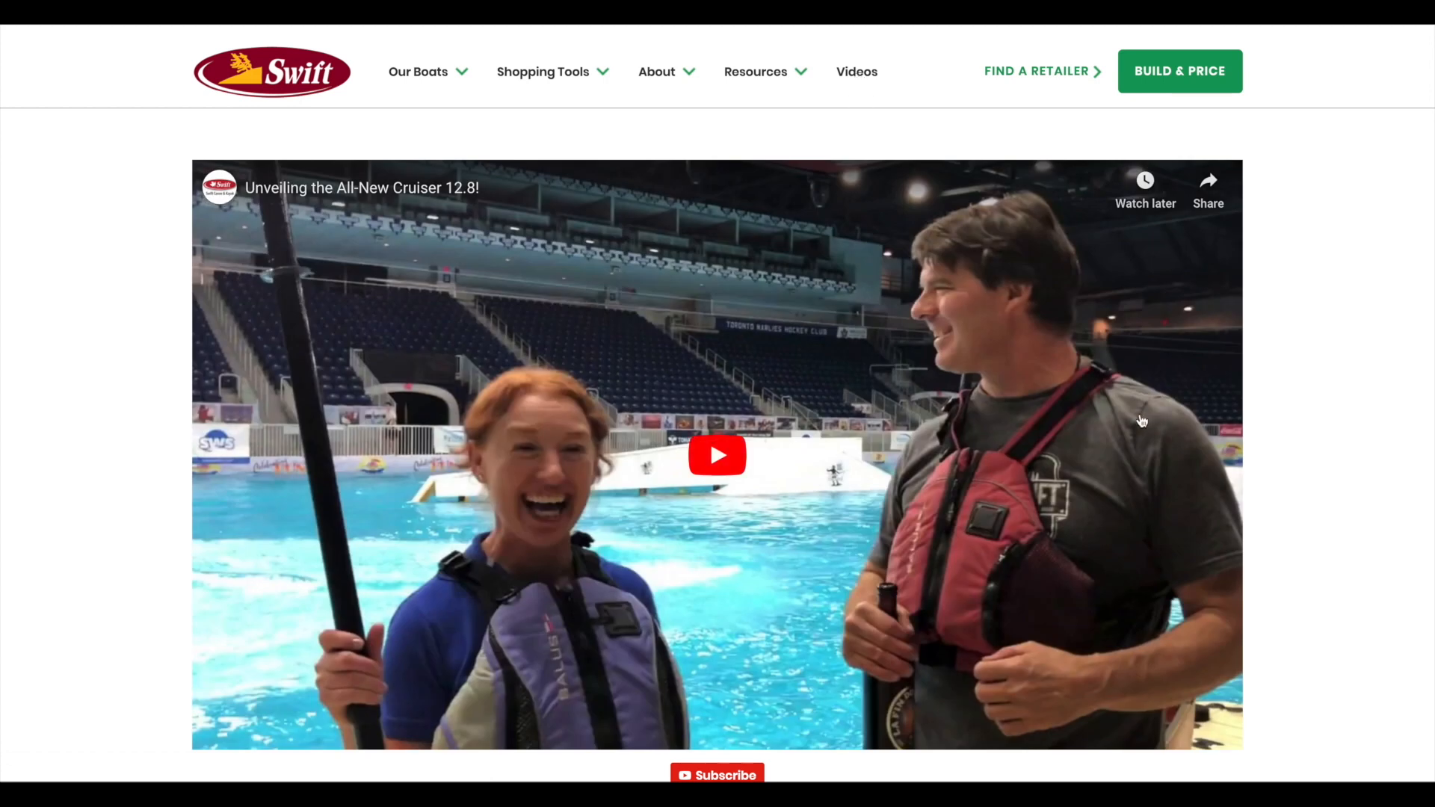
pyautogui.scroll(-10, 118, 384)
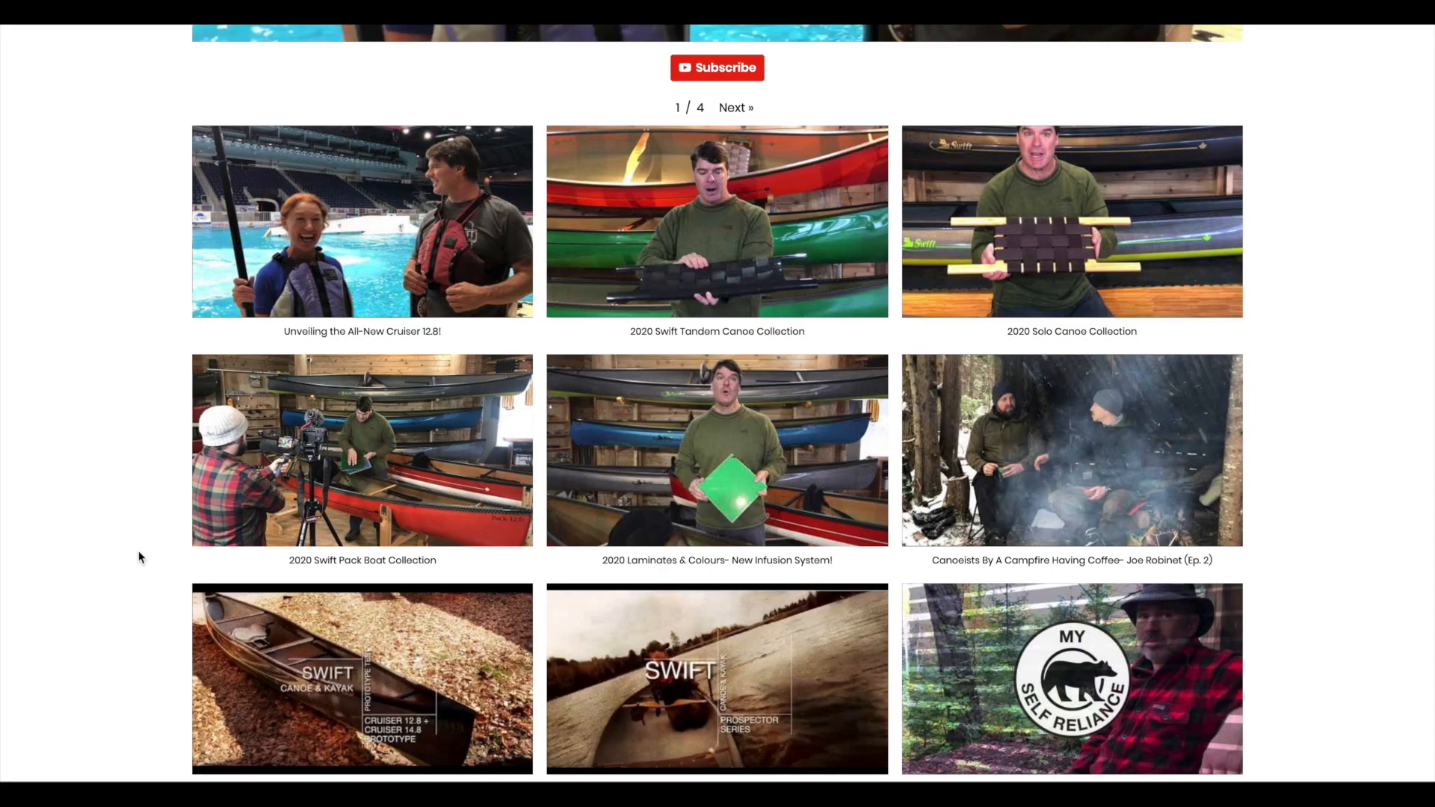
pyautogui.scroll(-5, 139, 555)
pyautogui.scroll(-8, 139, 556)
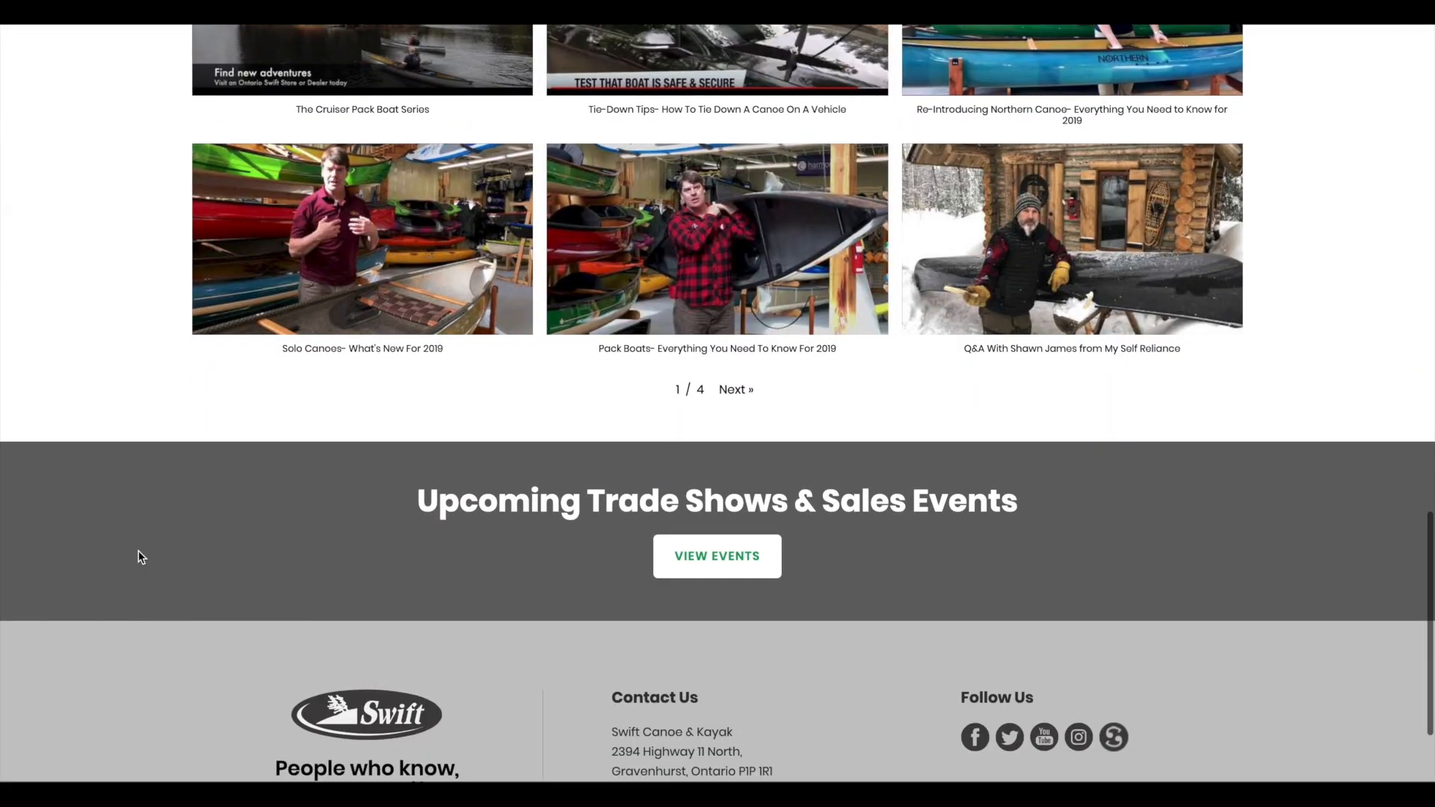
pyautogui.scroll(4, 139, 556)
pyautogui.scroll(8, 139, 557)
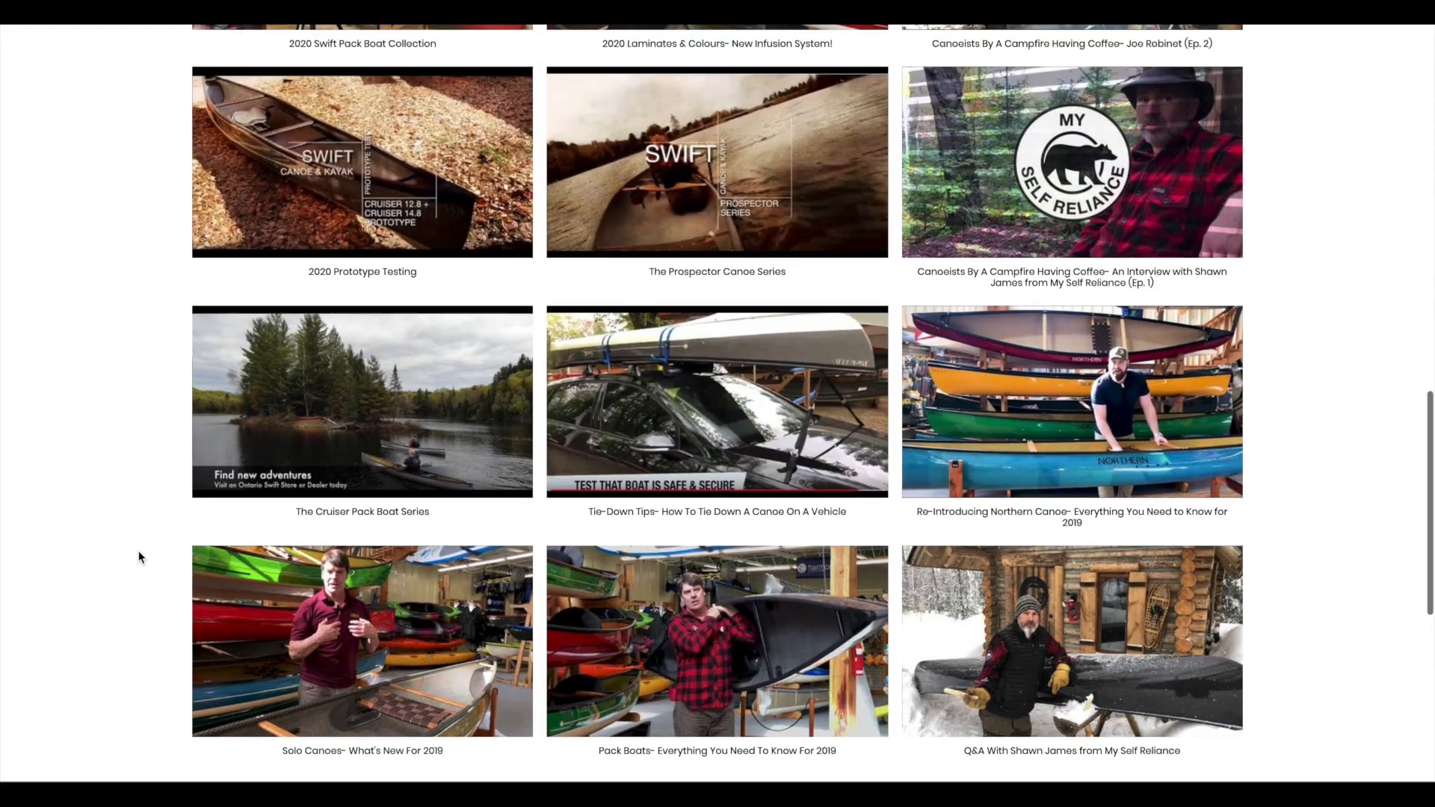
pyautogui.scroll(10, 139, 557)
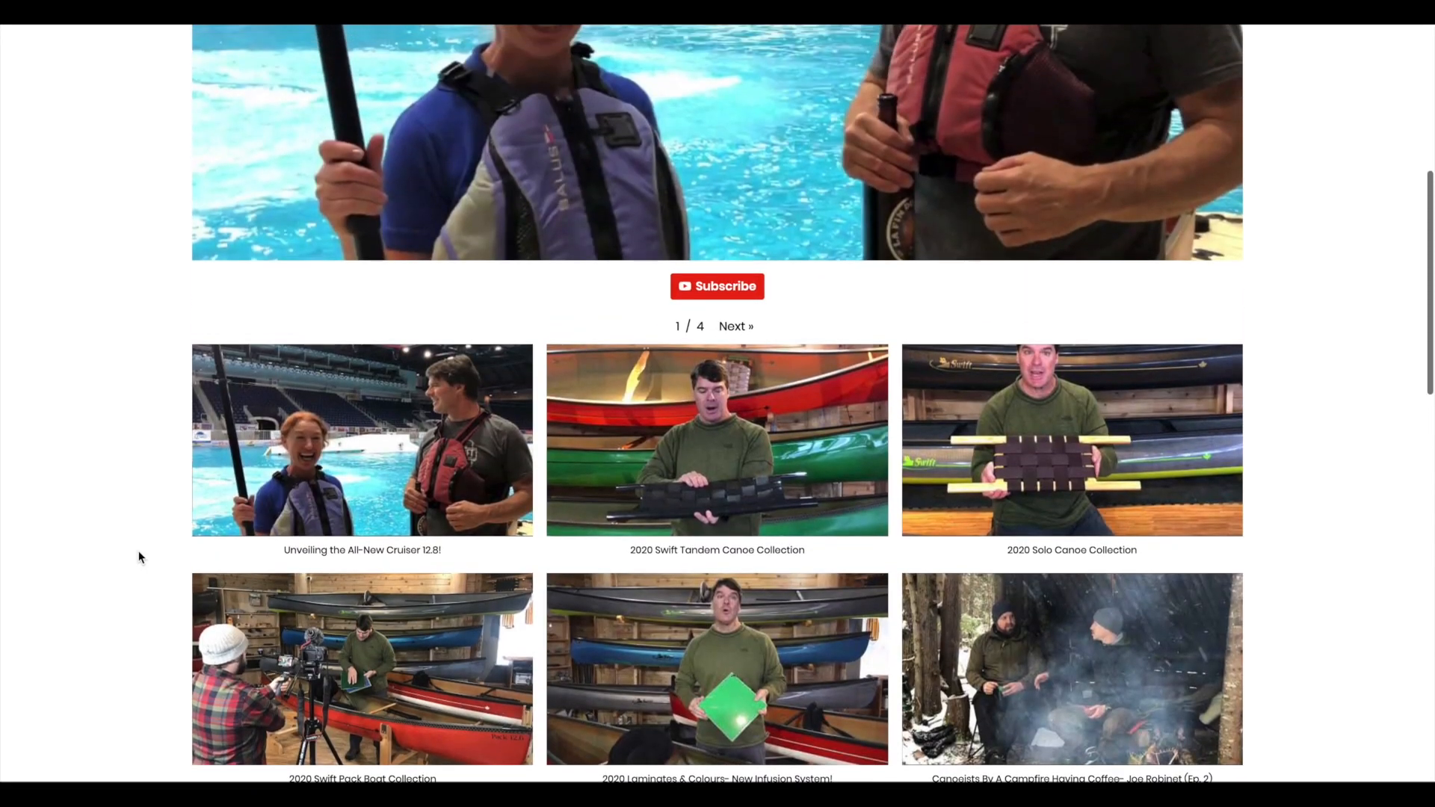